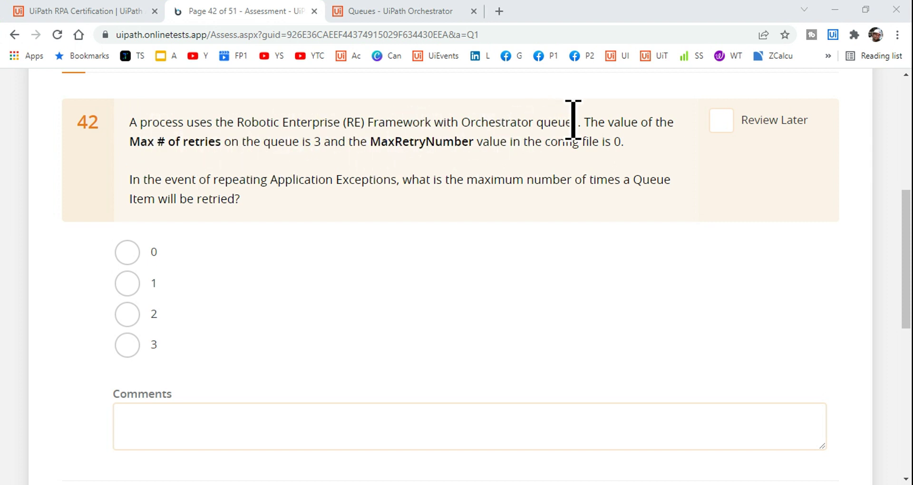
# Step: Read question 42, highlighting the Orchestrator queues, the queue's Max # of retries and the MaxRetryNumber value in the config file
pyautogui.moveTo(577, 122); pyautogui.dragTo(465, 136)
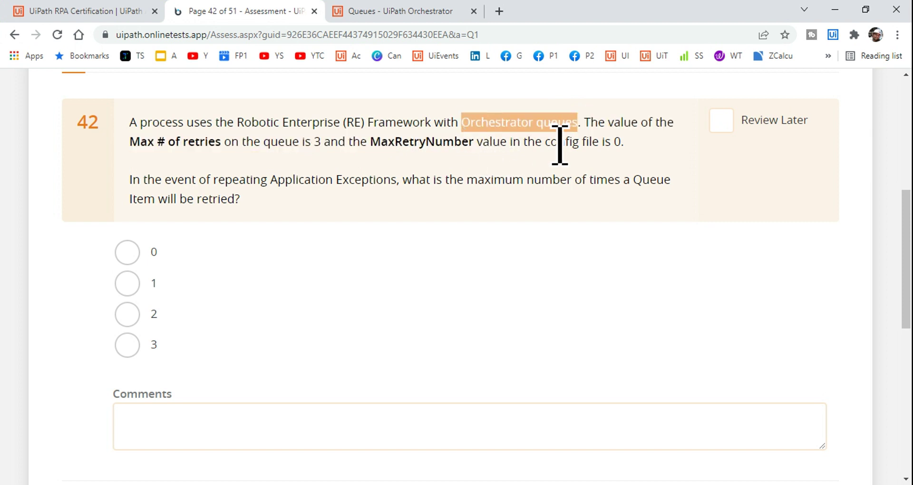
pyautogui.click(509, 145)
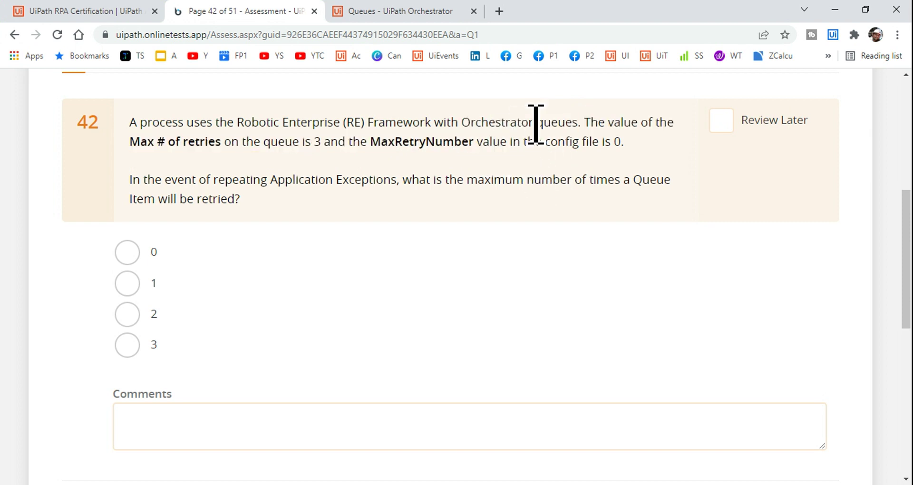
pyautogui.moveTo(581, 123); pyautogui.dragTo(475, 143)
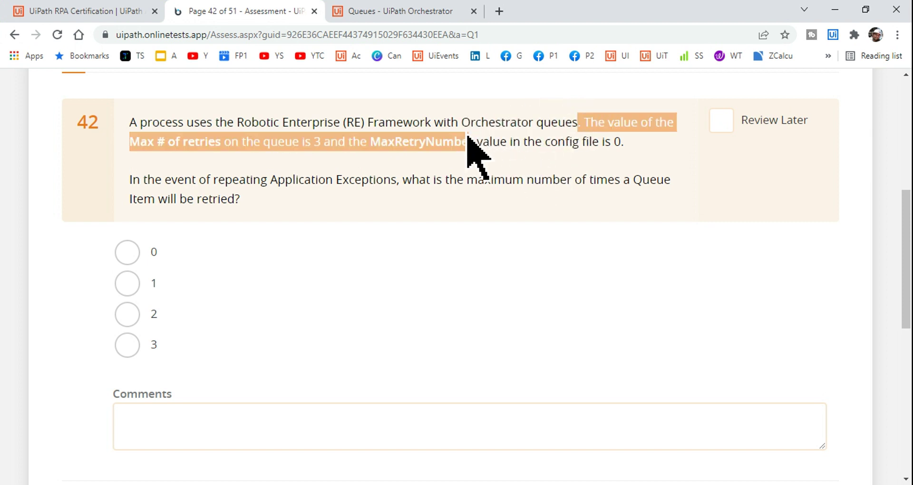
pyautogui.click(623, 140)
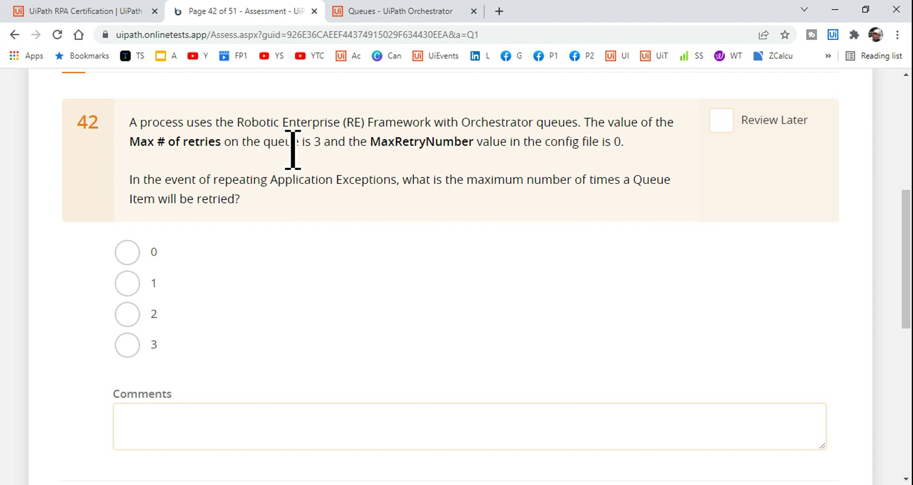
pyautogui.moveTo(323, 147); pyautogui.dragTo(131, 153)
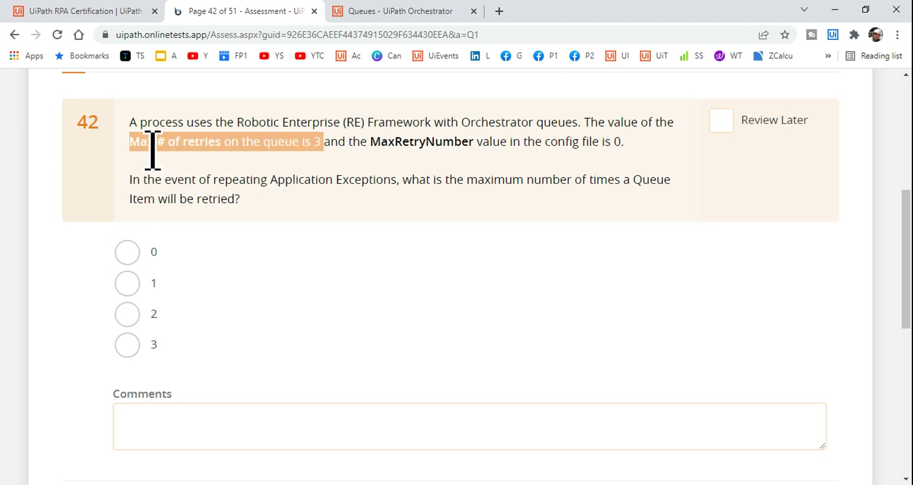
pyautogui.click(335, 162)
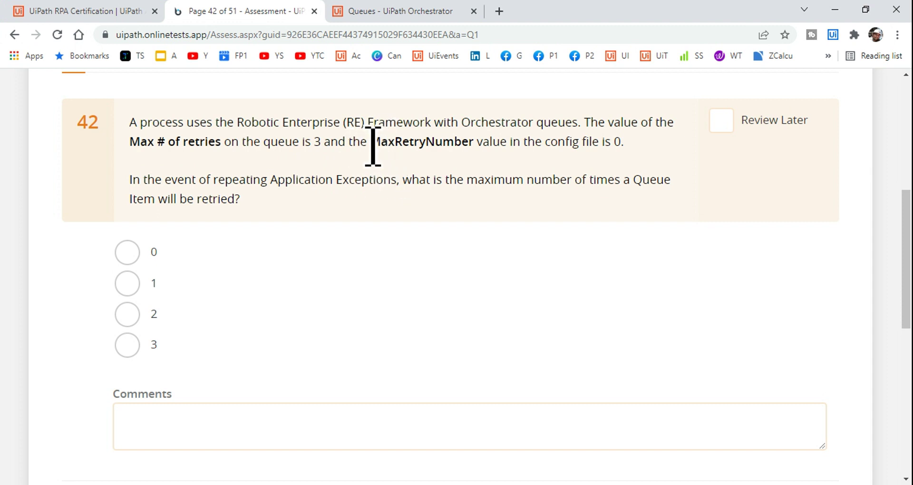
pyautogui.moveTo(372, 146); pyautogui.dragTo(465, 138)
pyautogui.moveTo(621, 142); pyautogui.dragTo(537, 142)
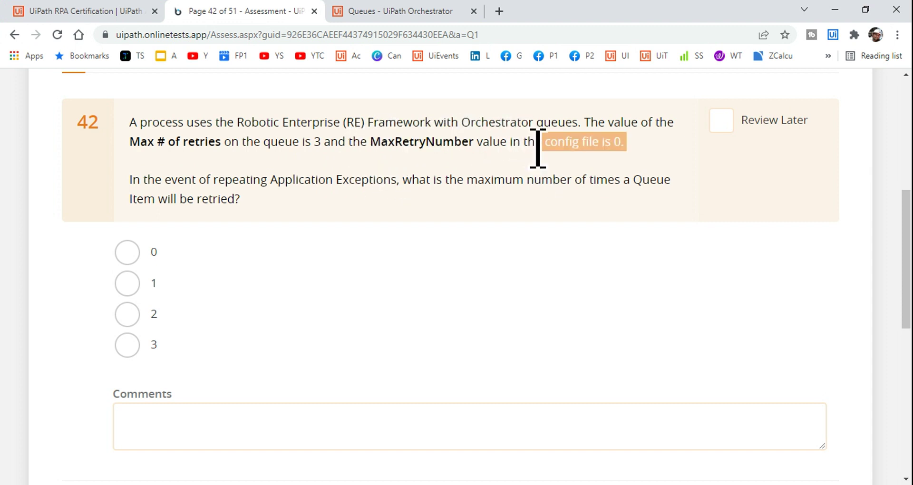
pyautogui.click(634, 146)
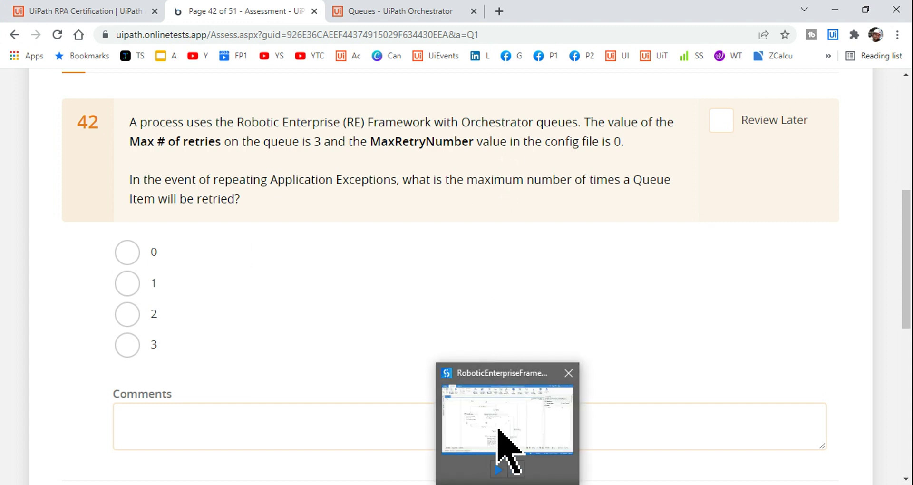
# Step: Switch to UiPath Studio and open the Config workbook from the project's Data folder at the Constants sheet
pyautogui.click(494, 424)
pyautogui.scroll(3, 259, 164)
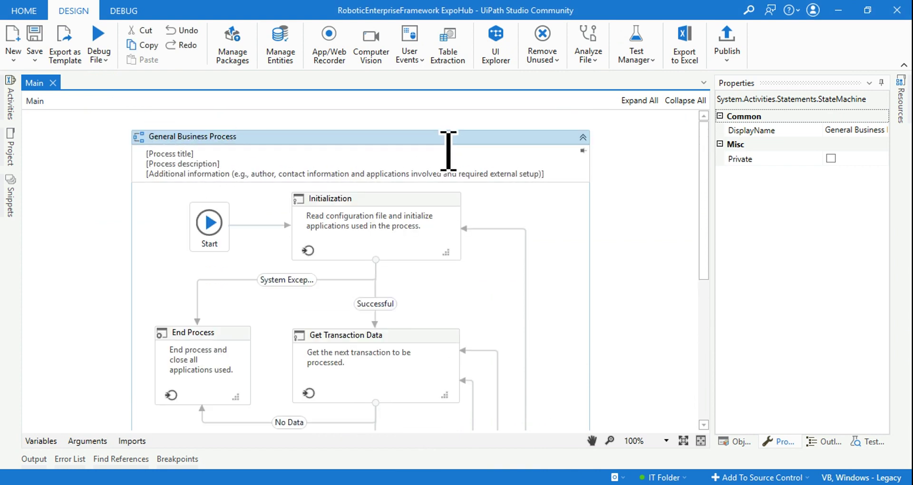
pyautogui.click(11, 153)
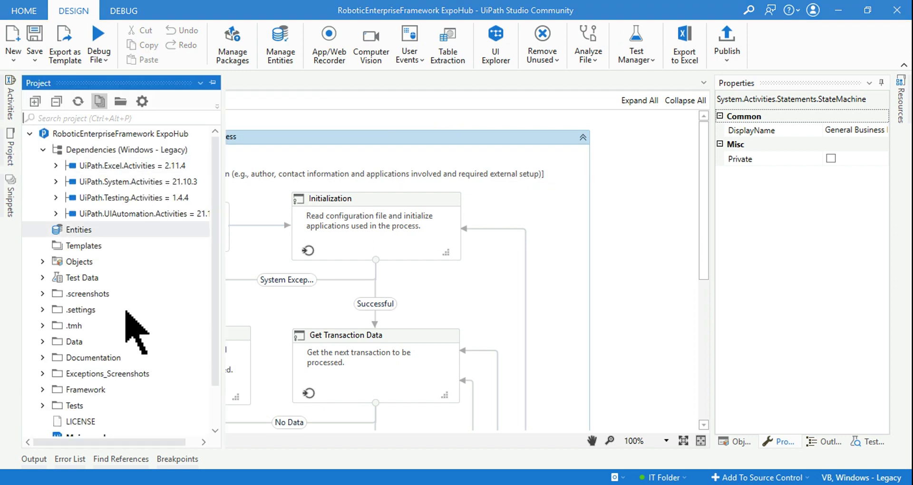
pyautogui.click(47, 347)
pyautogui.scroll(-2, 122, 382)
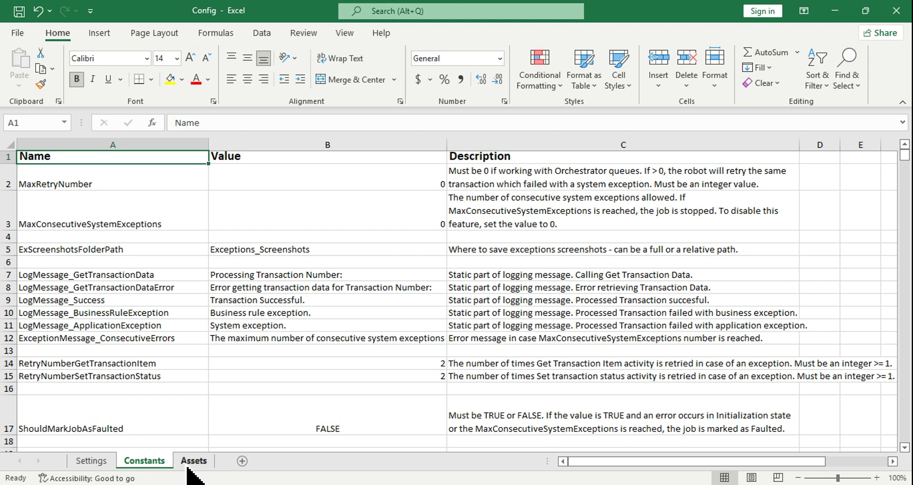
# Step: Examine the MaxRetryNumber constant's name, value and description, highlighting the rule for working with Orchestrator queues
pyautogui.click(74, 172)
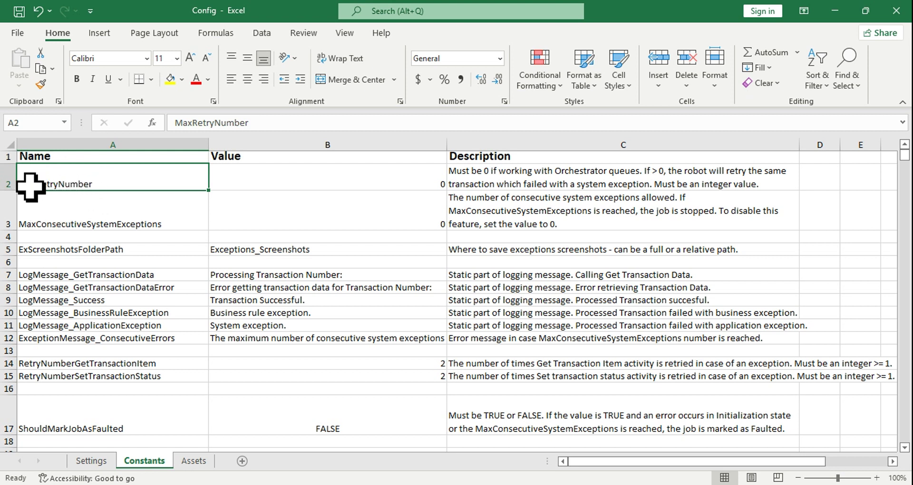
pyautogui.click(257, 179)
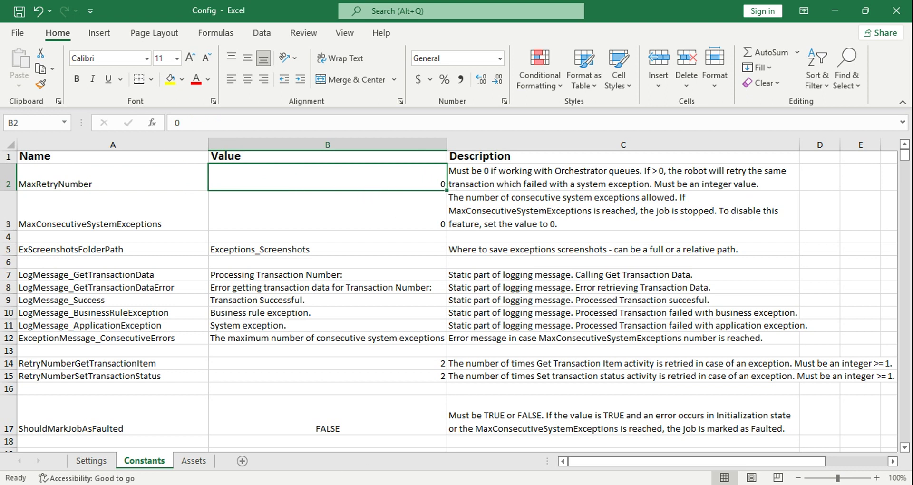
pyautogui.click(515, 180)
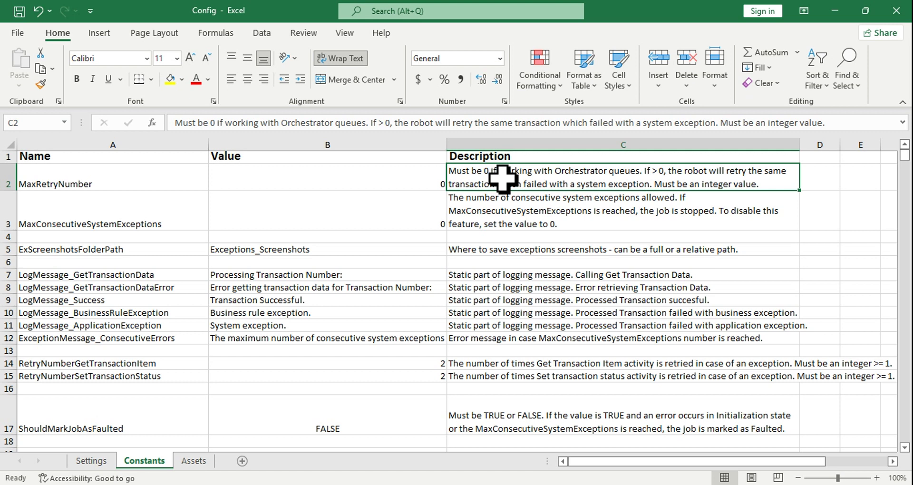
pyautogui.doubleClick(641, 172)
pyautogui.moveTo(640, 172); pyautogui.dragTo(438, 189)
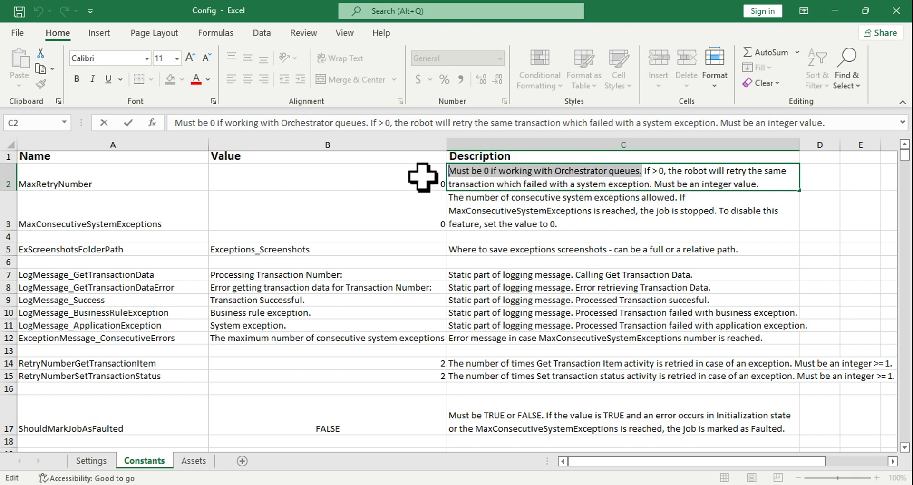
pyautogui.press('Escape')
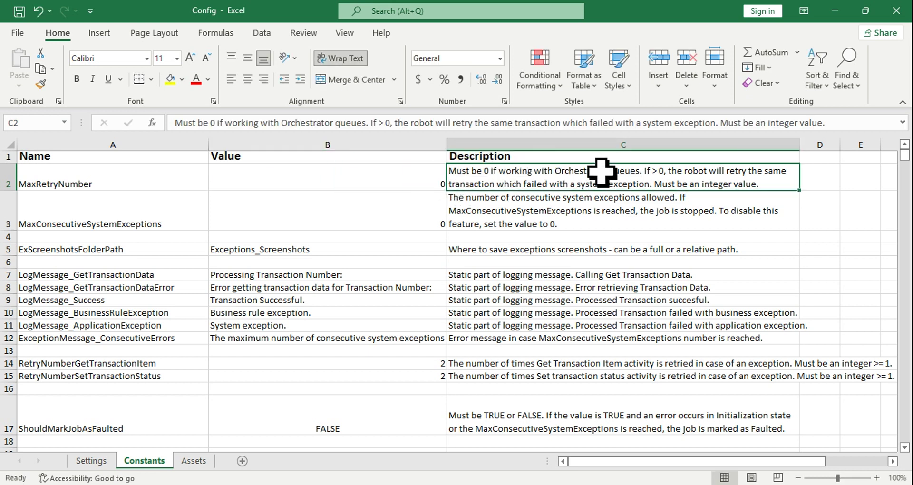
pyautogui.click(424, 184)
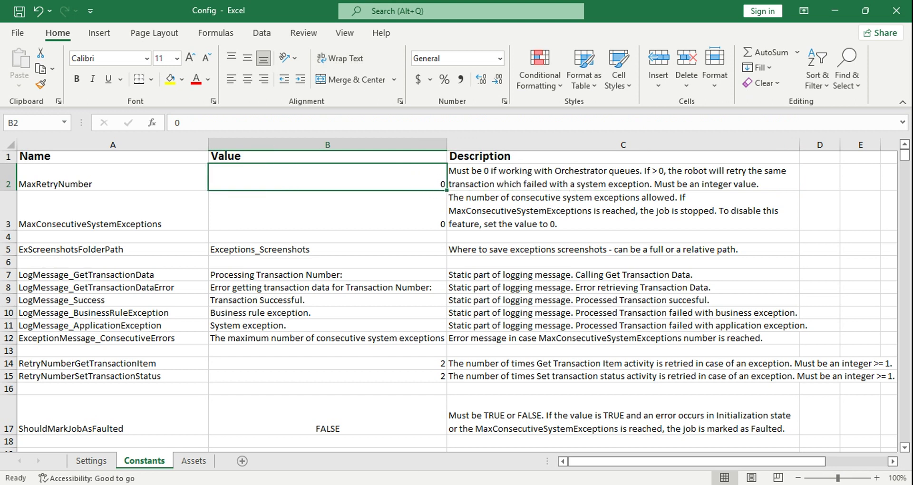
# Step: Return to UiPath Studio and open the GetTransactionData workflow invoked inside the Get Transaction Data state
pyautogui.click(488, 483)
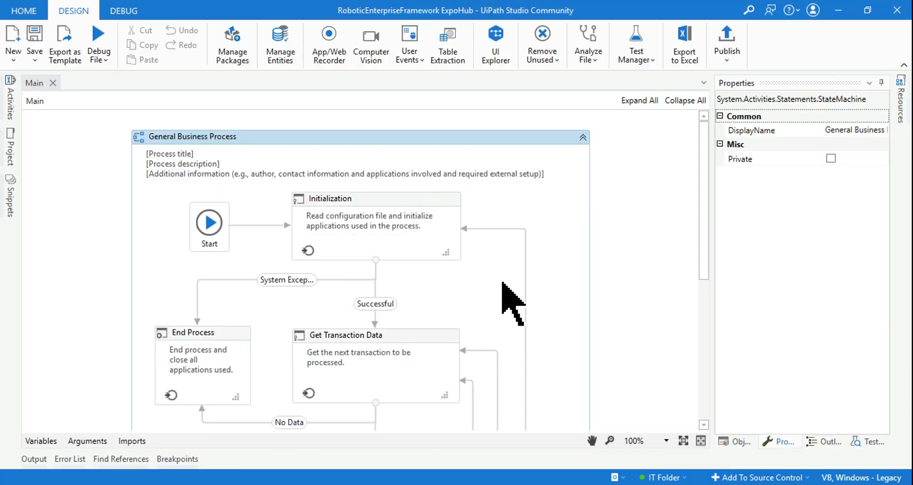
pyautogui.scroll(-2, 513, 311)
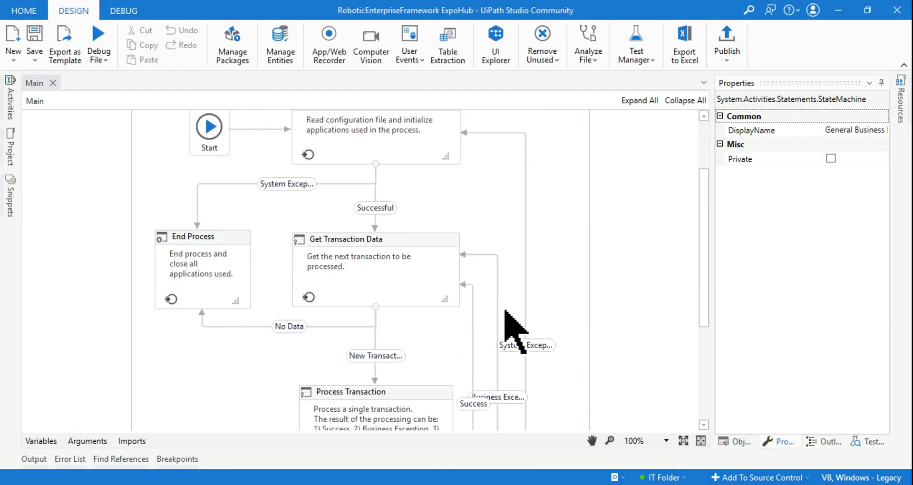
pyautogui.doubleClick(402, 242)
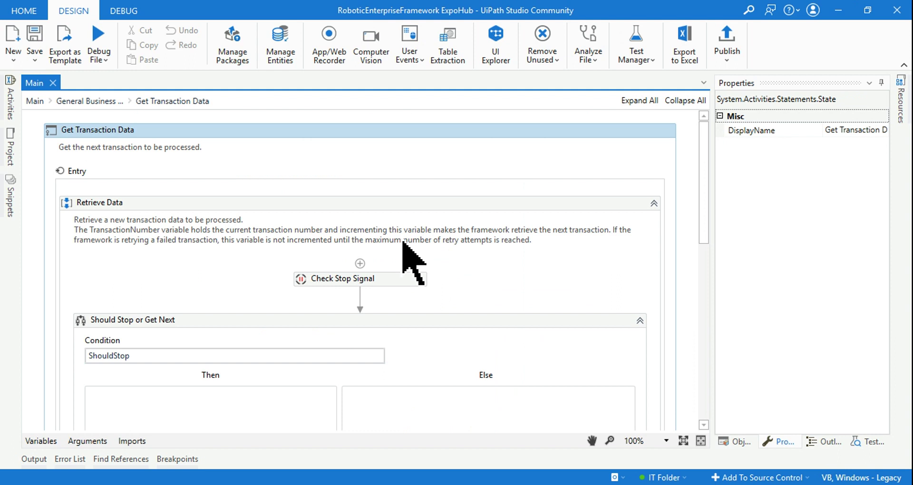
pyautogui.scroll(-1, 525, 301)
pyautogui.scroll(-2, 531, 278)
pyautogui.scroll(-4, 532, 285)
pyautogui.scroll(2, 546, 304)
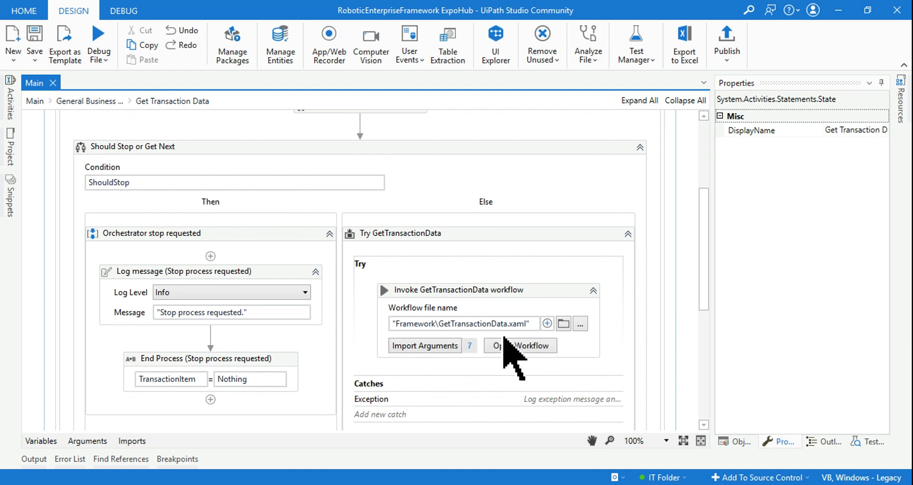
pyautogui.click(544, 350)
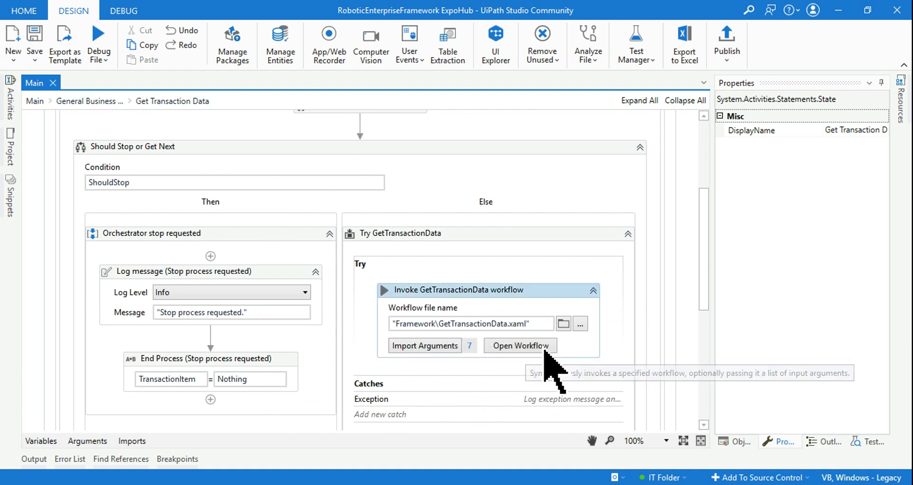
pyautogui.click(547, 354)
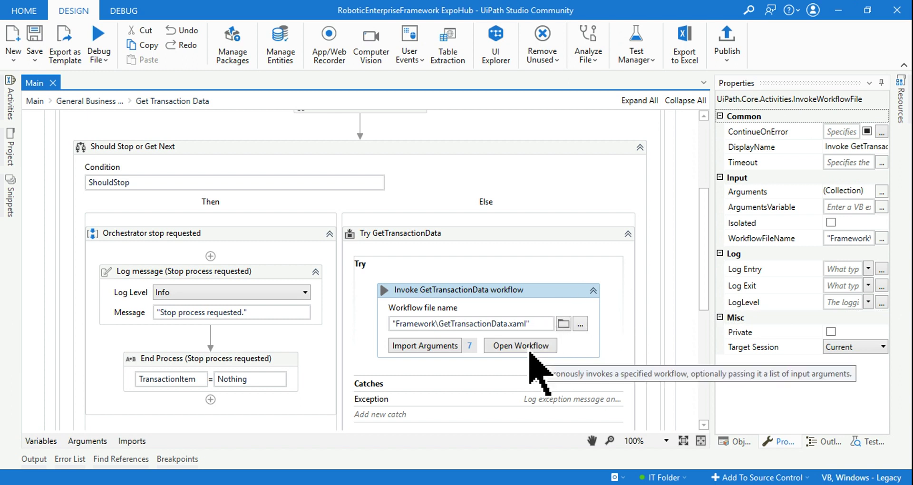
pyautogui.click(536, 346)
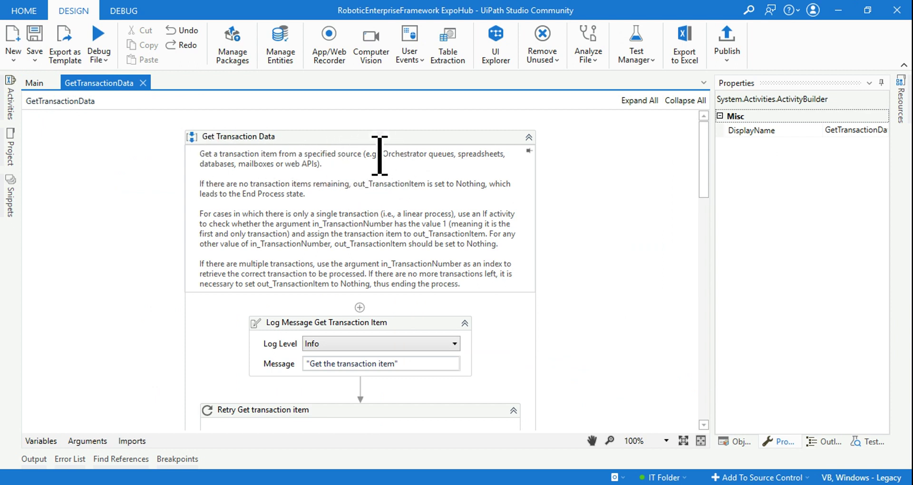
# Step: Read the Get Transaction Data sequence's annotation, highlighting each possible transaction source, including Orchestrator queues, spreadsheets, databases, mailboxes and web APIs
pyautogui.moveTo(380, 153); pyautogui.dragTo(508, 160)
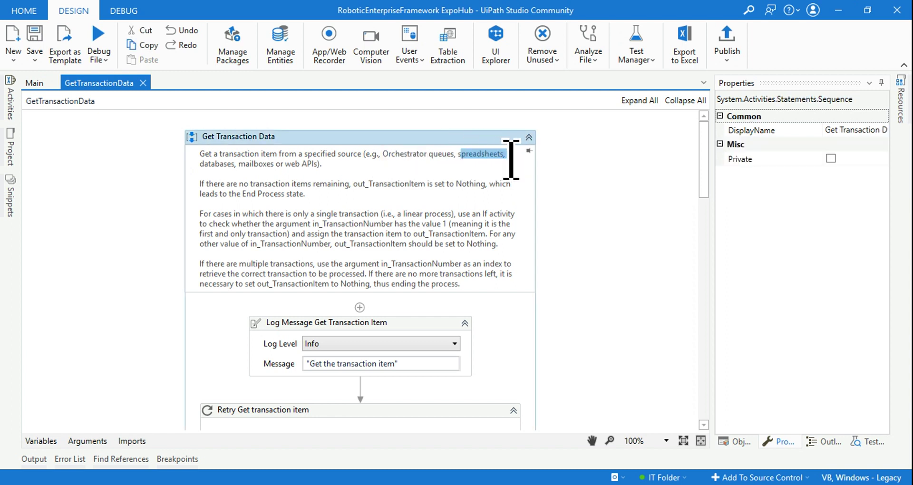
pyautogui.moveTo(203, 163); pyautogui.dragTo(255, 179)
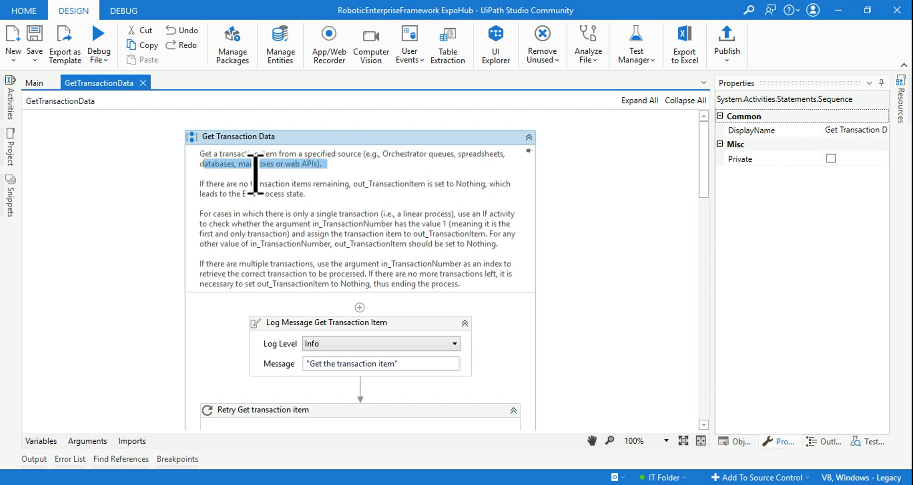
pyautogui.click(329, 159)
pyautogui.moveTo(331, 165)
pyautogui.mouseDown()
pyautogui.moveTo(211, 166)
pyautogui.moveTo(195, 152)
pyautogui.mouseUp()
pyautogui.click(348, 176)
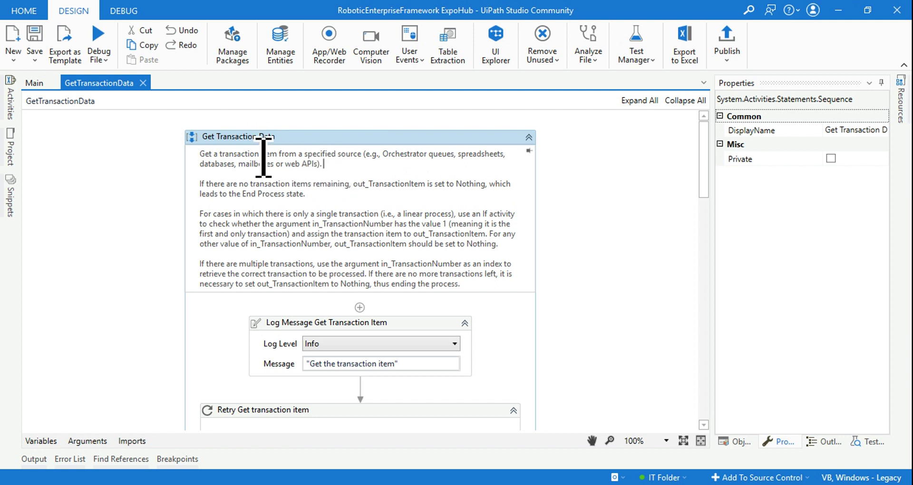
pyautogui.doubleClick(413, 154)
pyautogui.doubleClick(472, 155)
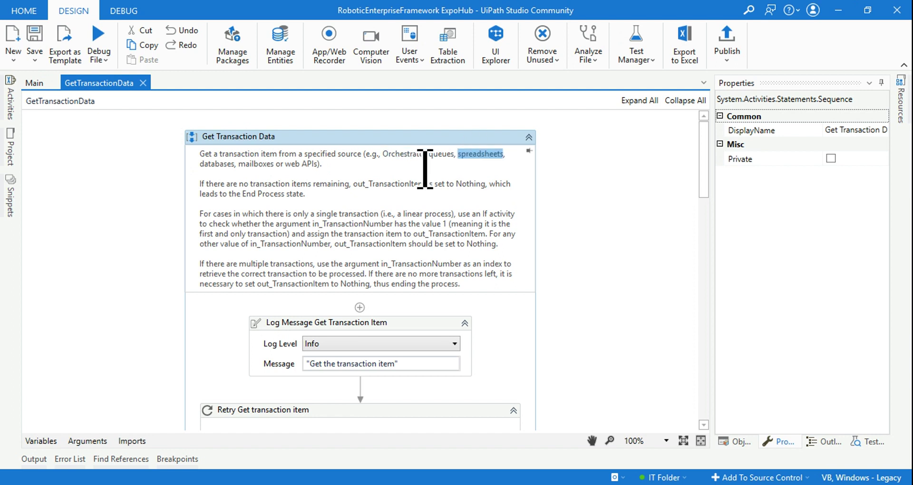
pyautogui.doubleClick(221, 164)
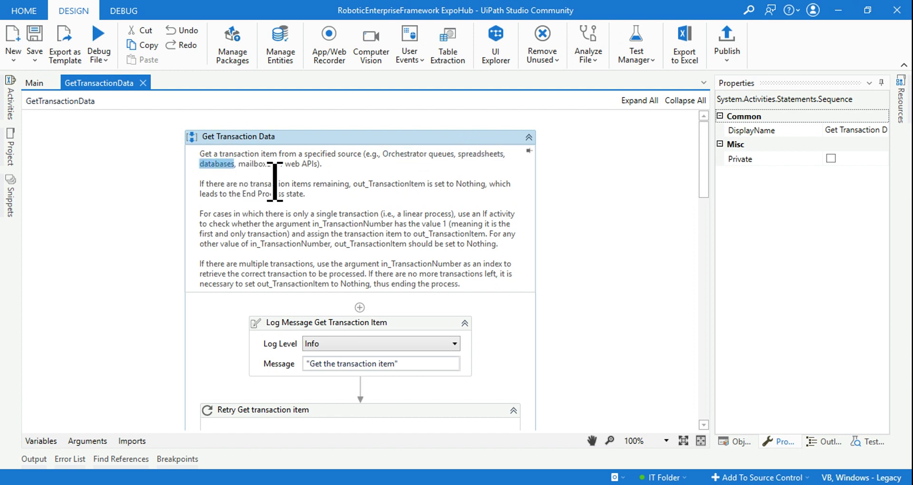
pyautogui.doubleClick(256, 163)
pyautogui.doubleClick(306, 163)
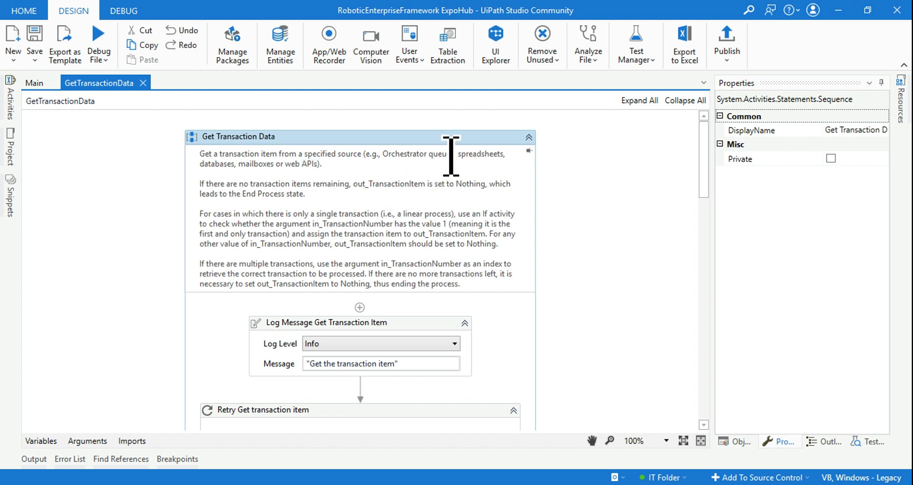
pyautogui.moveTo(455, 154); pyautogui.dragTo(382, 154)
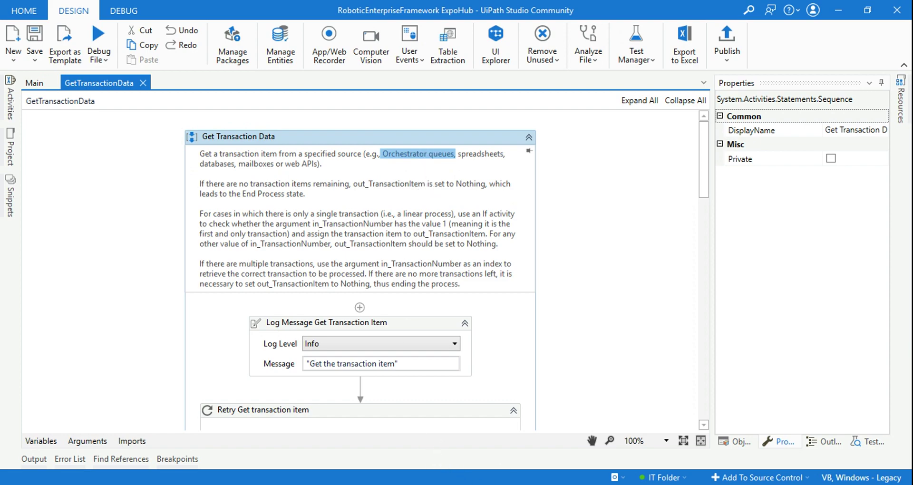
# Step: Switch to the browser and show the Queues page of the IT Folder in UiPath Orchestrator
pyautogui.click(542, 434)
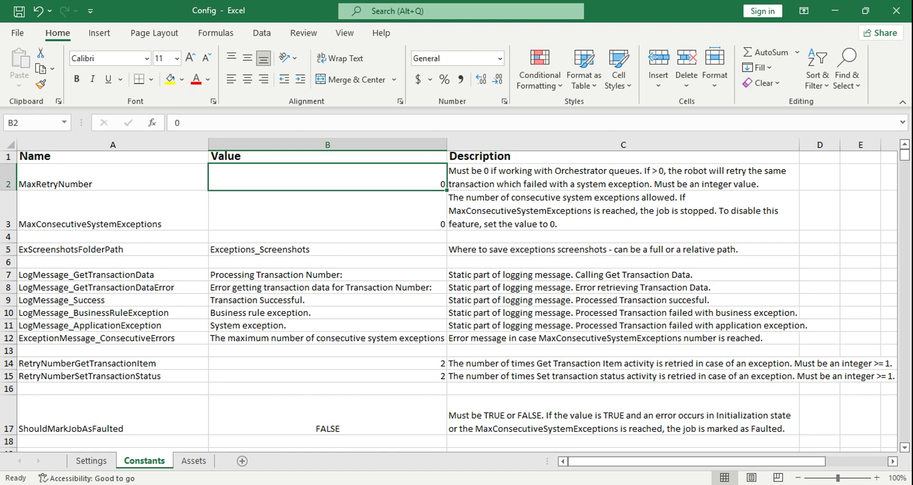
pyautogui.click(423, 442)
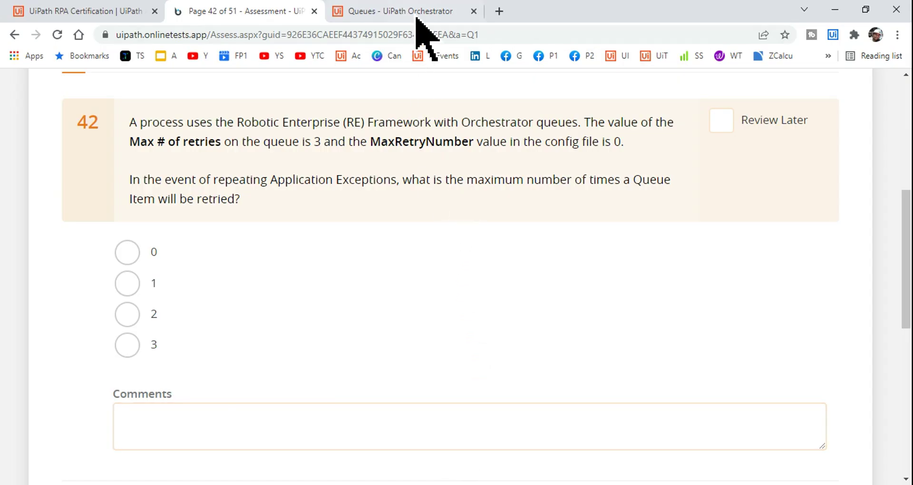
pyautogui.click(416, 18)
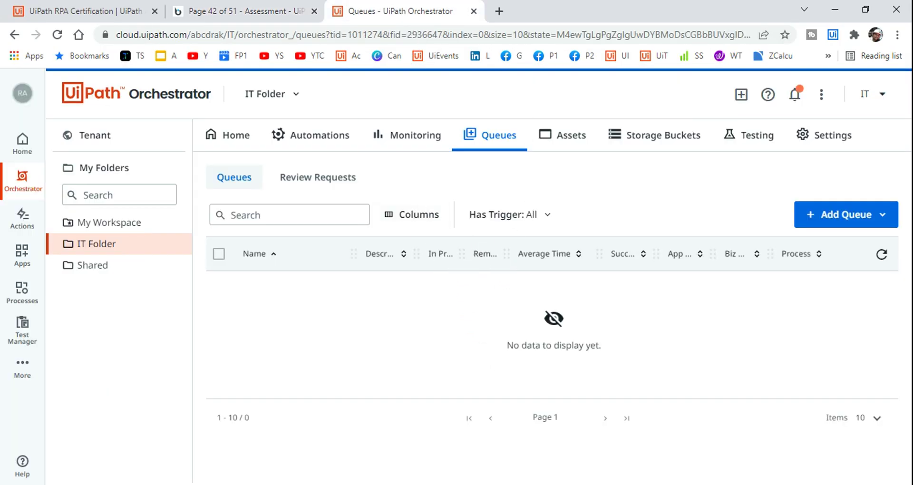
# Step: Return to the GetTransactionData workflow and highlight the non-queue sources, from spreadsheets to web APIs, in the annotation
pyautogui.hotkey('alt', 'Tab')
pyautogui.moveTo(458, 152); pyautogui.dragTo(491, 162)
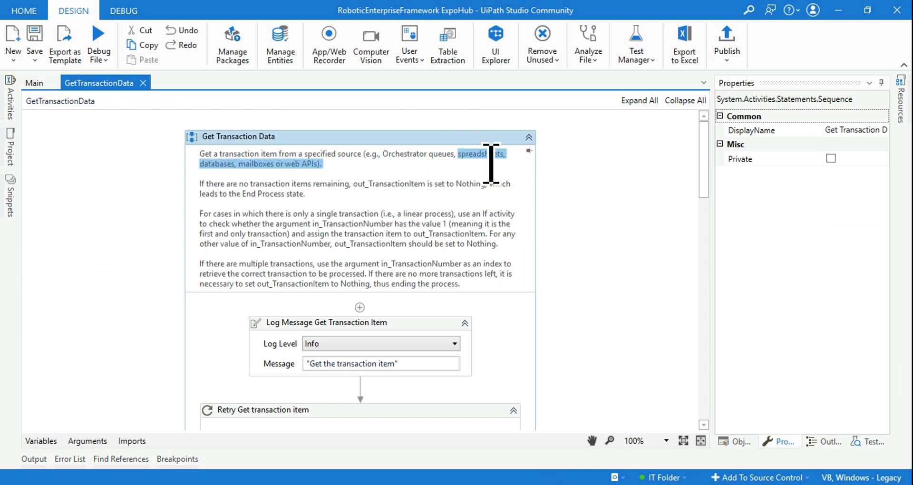
# Step: Highlight "Orchestrator queues" in the Get Transaction Data annotation and switch to the browser to show the Orchestrator Queues page
pyautogui.click(227, 169)
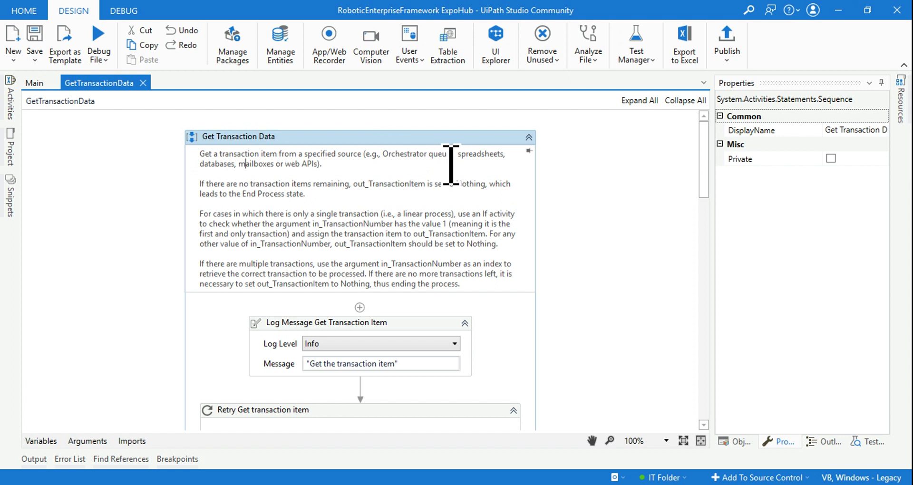
pyautogui.moveTo(452, 154); pyautogui.dragTo(378, 154)
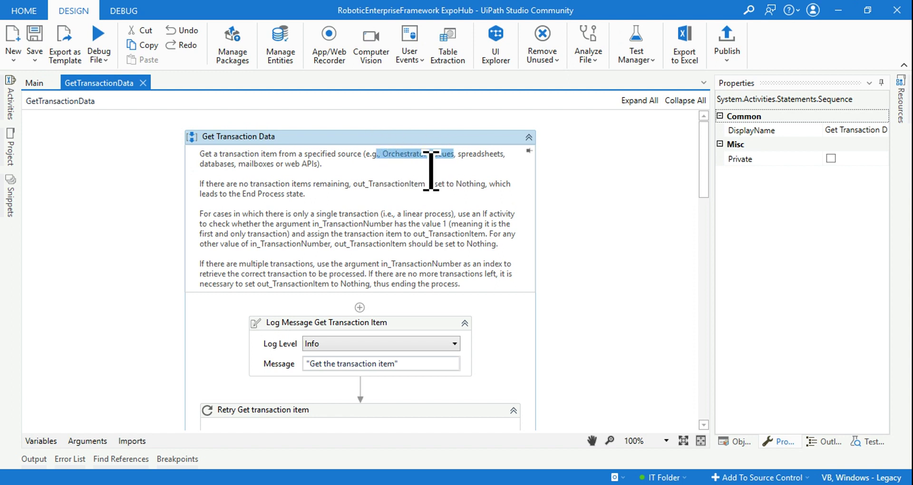
pyautogui.hotkey('alt', 'Tab')
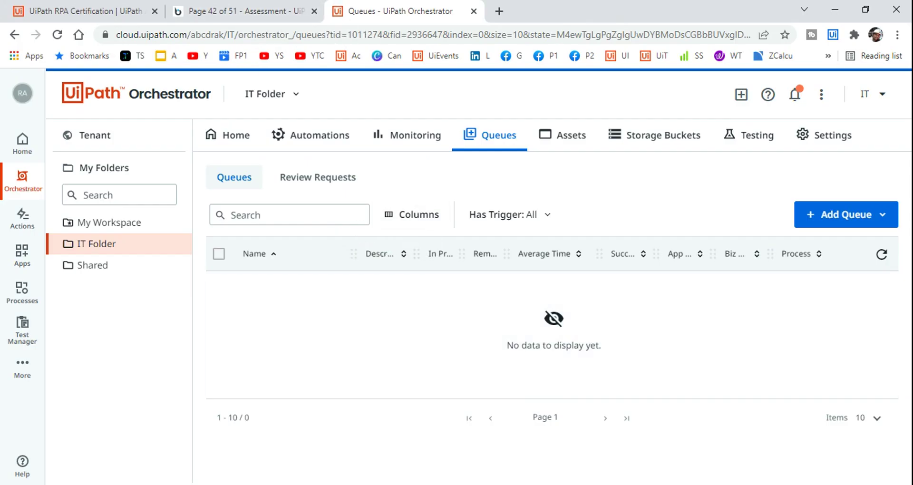
# Step: Switch to the Config workbook in Excel and set MaxRetryNumber on the Constants sheet to 5 and after that to 2
pyautogui.hotkey('alt', 'Tab')
pyautogui.click(697, 174)
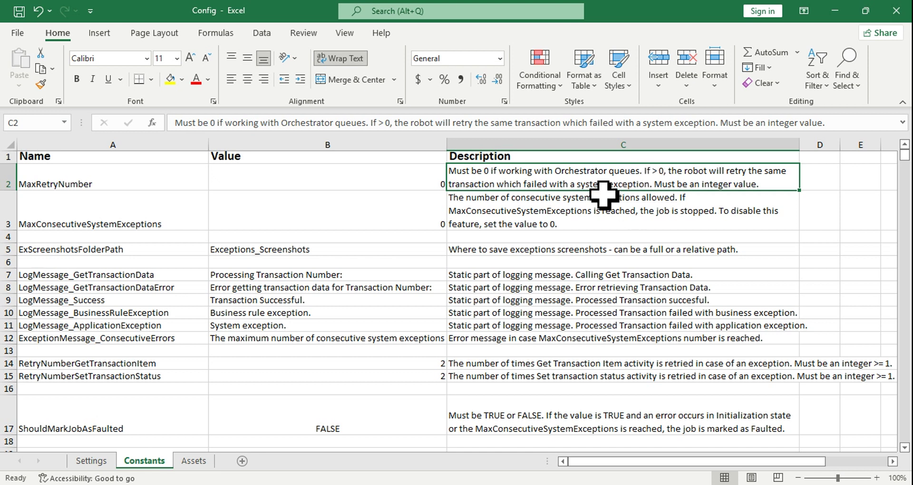
pyautogui.click(433, 183)
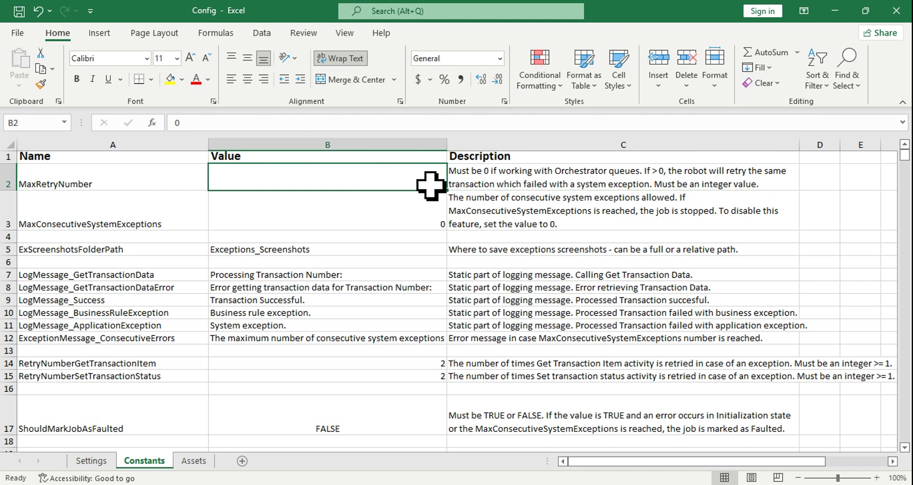
pyautogui.write('5')
pyautogui.click(465, 197)
pyautogui.click(440, 184)
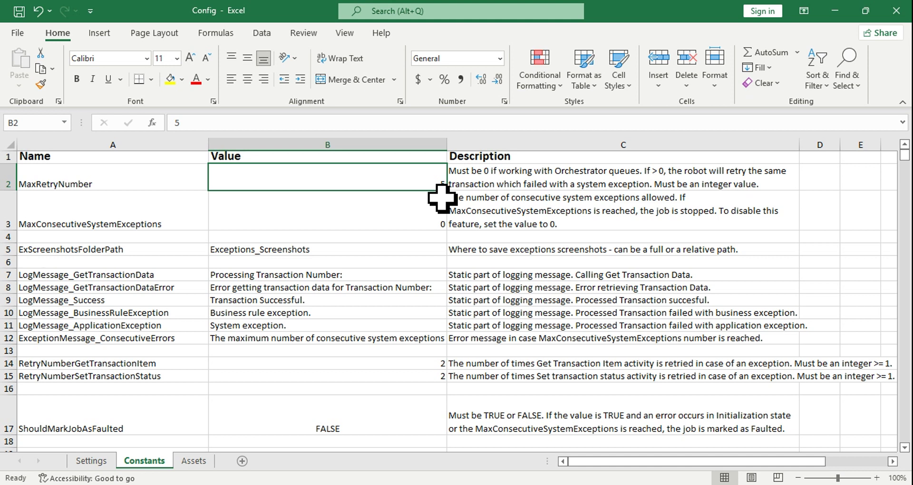
pyautogui.click(521, 212)
pyautogui.click(438, 184)
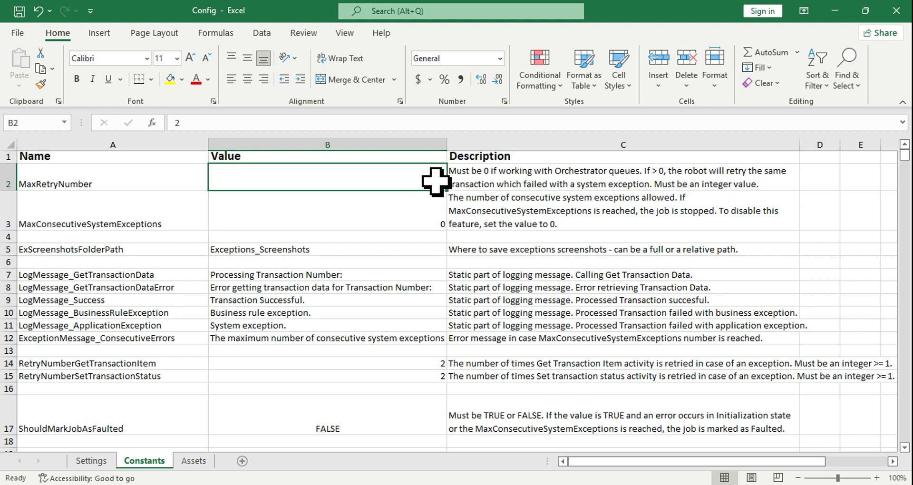
# Step: Highlight "Must be 0 if working with Orchestrator queues." in the MaxRetryNumber description and set the MaxRetryNumber value to 0
pyautogui.doubleClick(634, 170)
pyautogui.moveTo(642, 170); pyautogui.dragTo(415, 171)
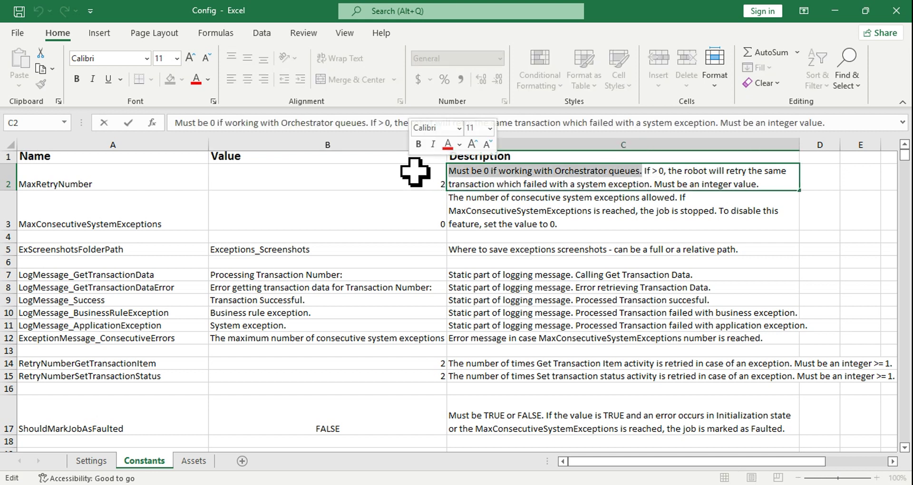
pyautogui.click(417, 177)
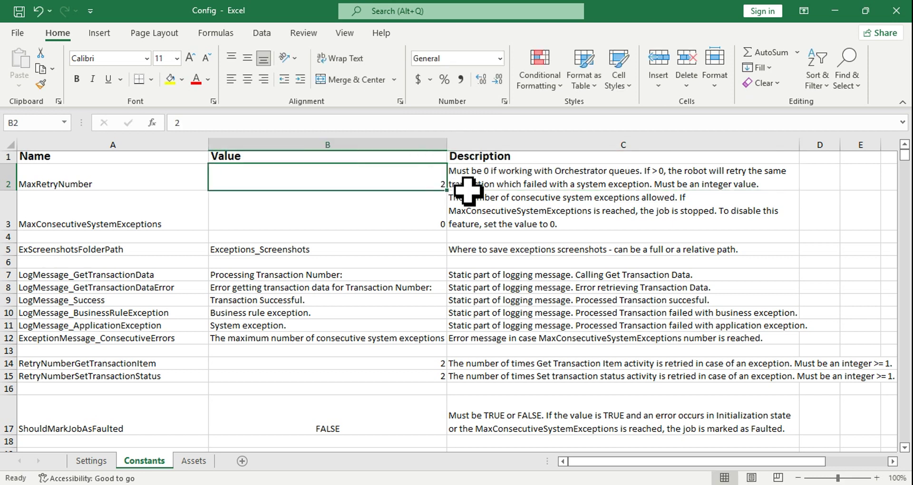
pyautogui.write('0')
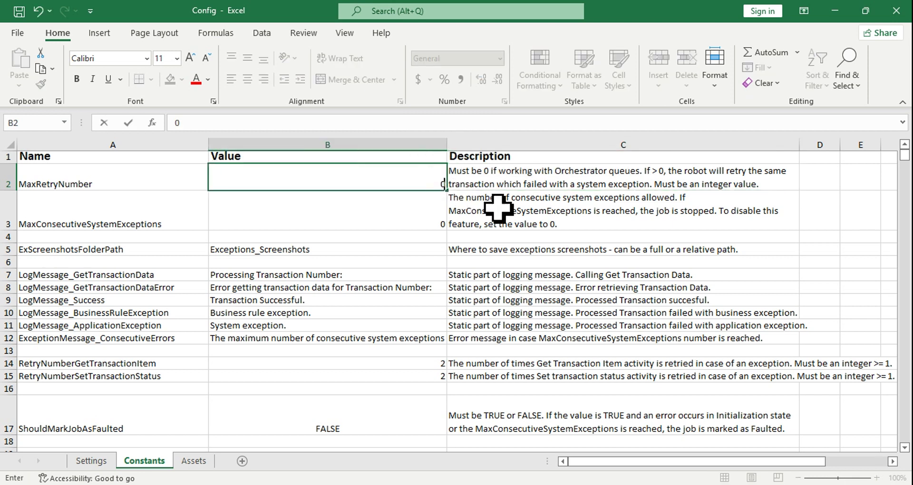
pyautogui.click(480, 209)
pyautogui.click(441, 181)
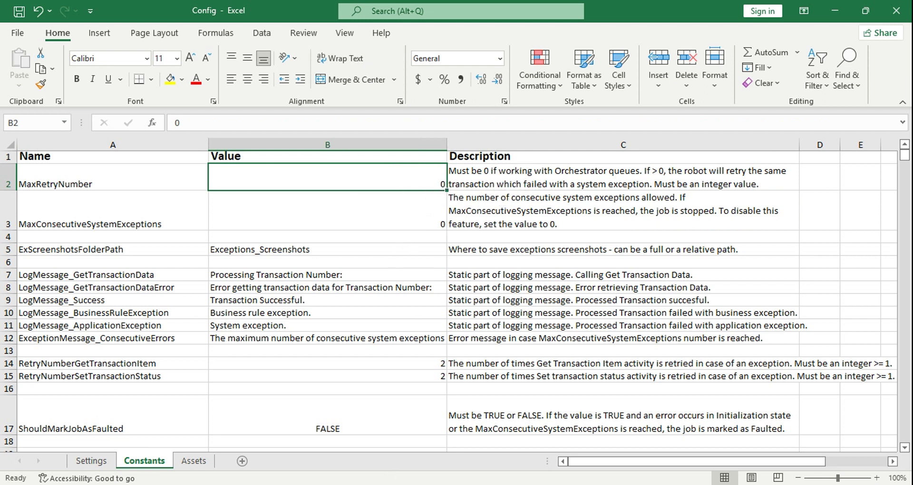
# Step: Switch to assessment question 42 in the browser and highlight the phrase giving the queue's Max # of retries
pyautogui.hotkey('alt', 'Tab')
pyautogui.click(233, 13)
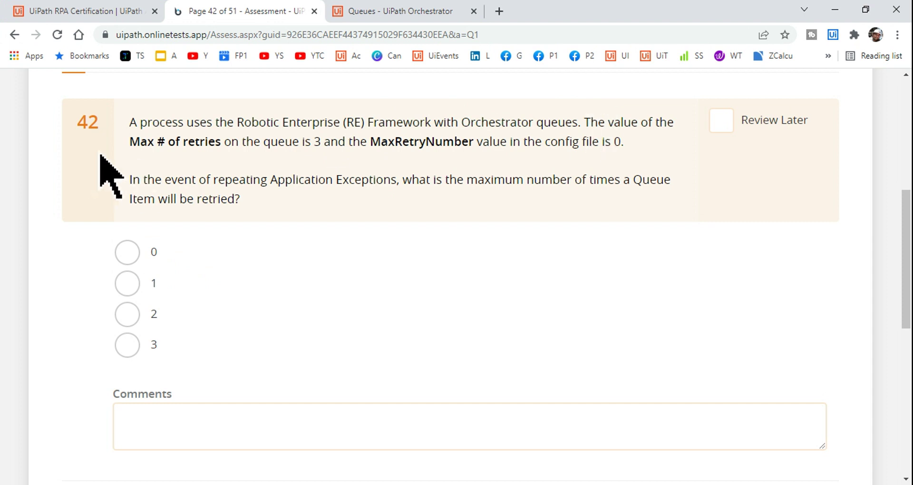
pyautogui.moveTo(137, 142); pyautogui.dragTo(366, 163)
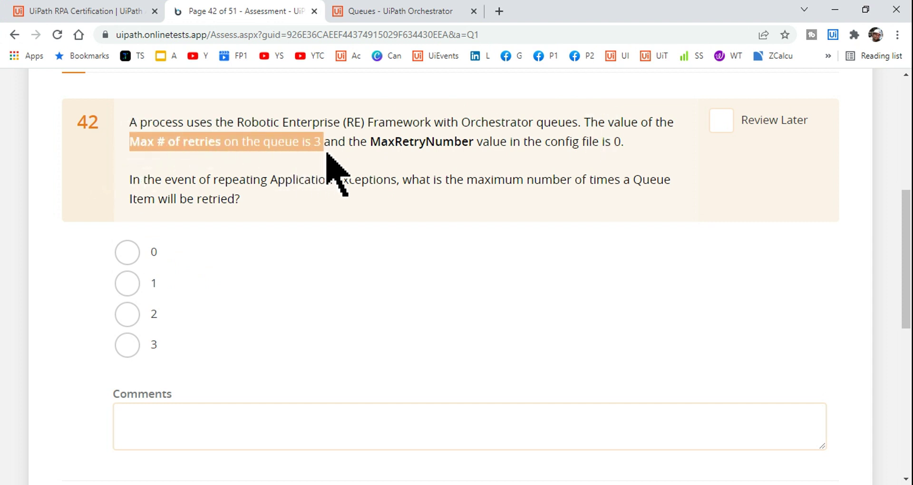
# Step: Start creating a queue named test in the Orchestrator IT Folder and bring its Max # of retries setting into view
pyautogui.click(409, 10)
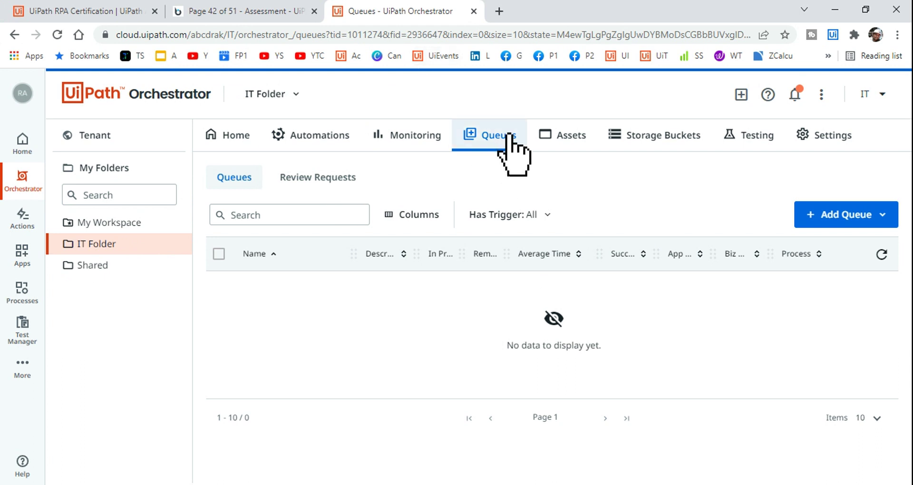
pyautogui.click(839, 216)
pyautogui.click(774, 244)
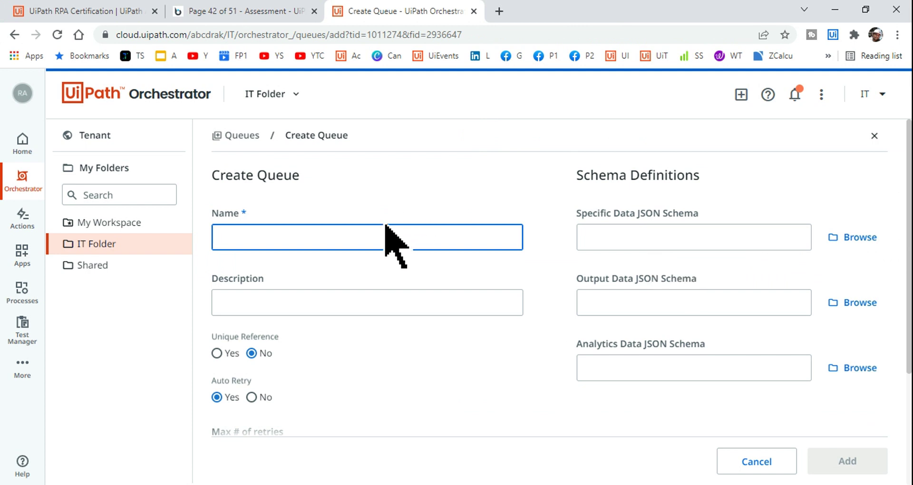
pyautogui.write('test')
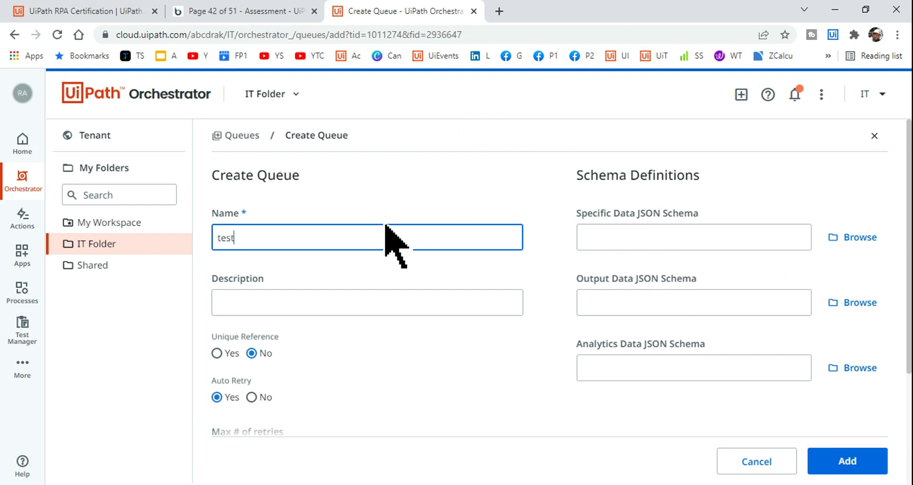
pyautogui.scroll(-3, 367, 309)
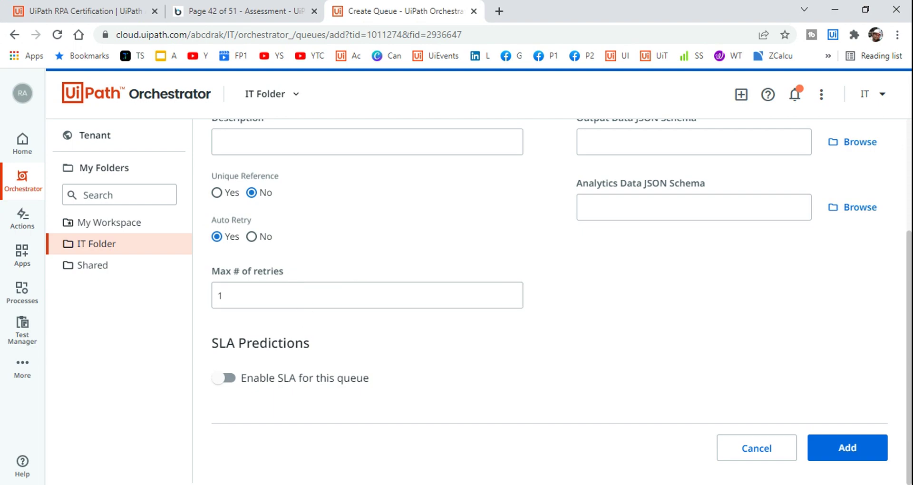
# Step: Check the MaxRetryNumber entry in the Config workbook and return to the Create Queue form in the browser
pyautogui.hotkey('alt', 'Tab')
pyautogui.click(143, 185)
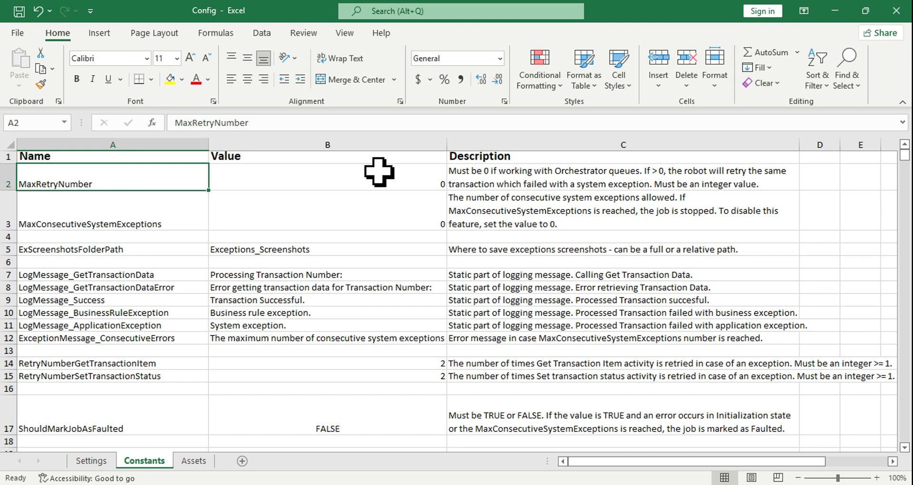
pyautogui.hotkey('alt', 'Tab')
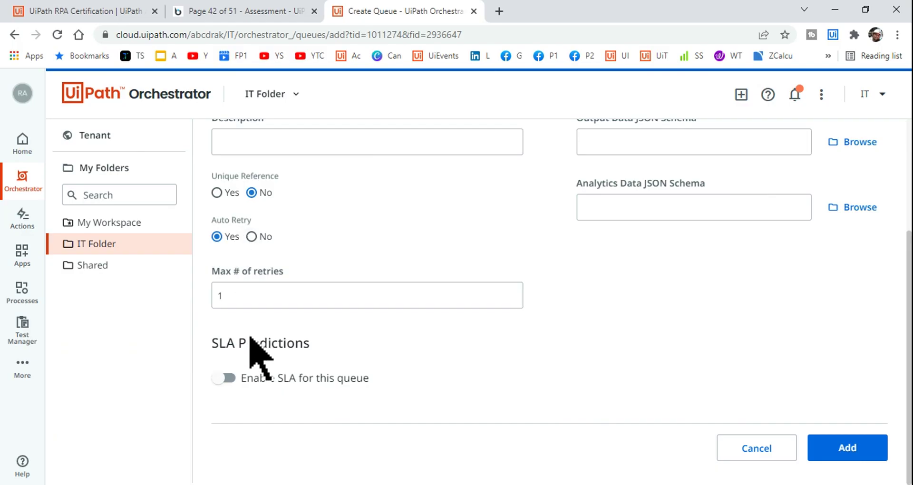
# Step: Set the new queue's Max # of retries to 3
pyautogui.click(236, 296)
pyautogui.press('BackSpace')
pyautogui.write('3')
pyautogui.click(584, 313)
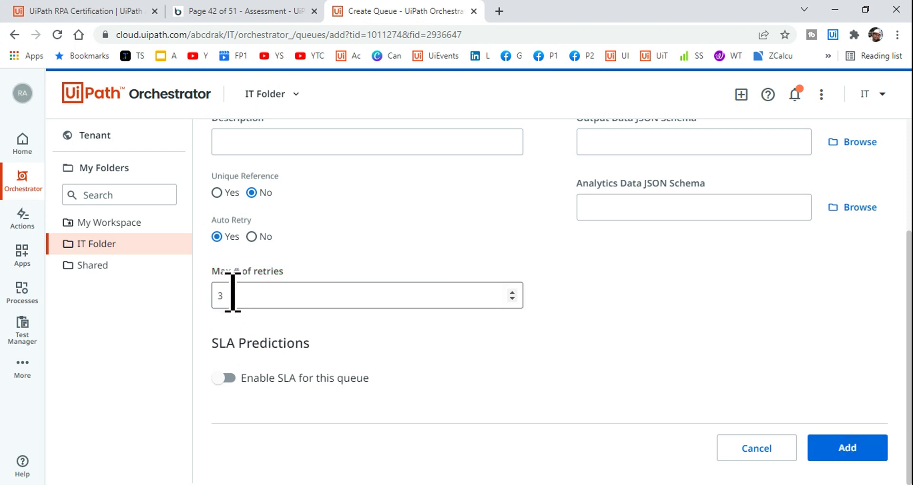
# Step: Switch to the Config workbook in Excel and check the description and value of MaxRetryNumber
pyautogui.click(519, 484)
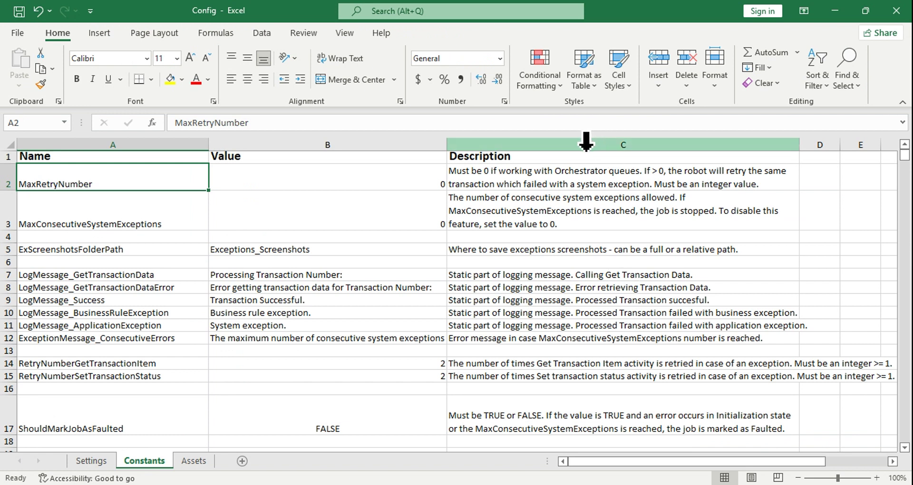
pyautogui.click(621, 173)
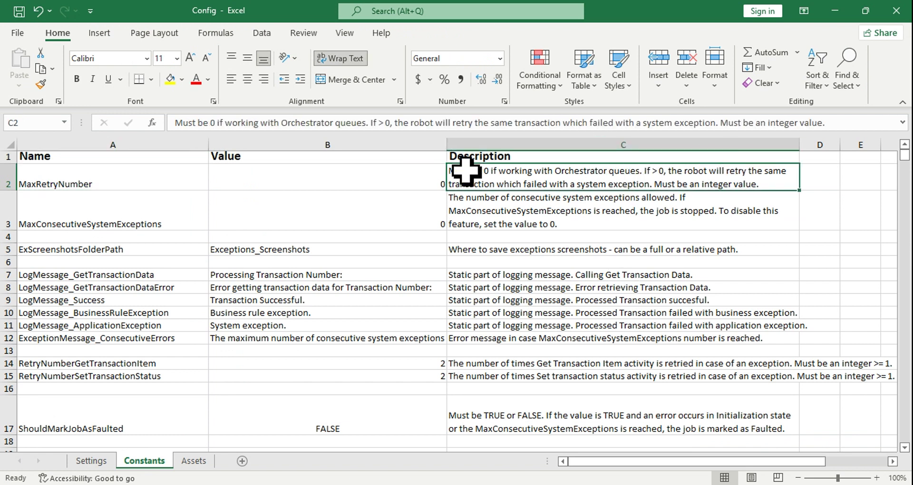
pyautogui.click(433, 183)
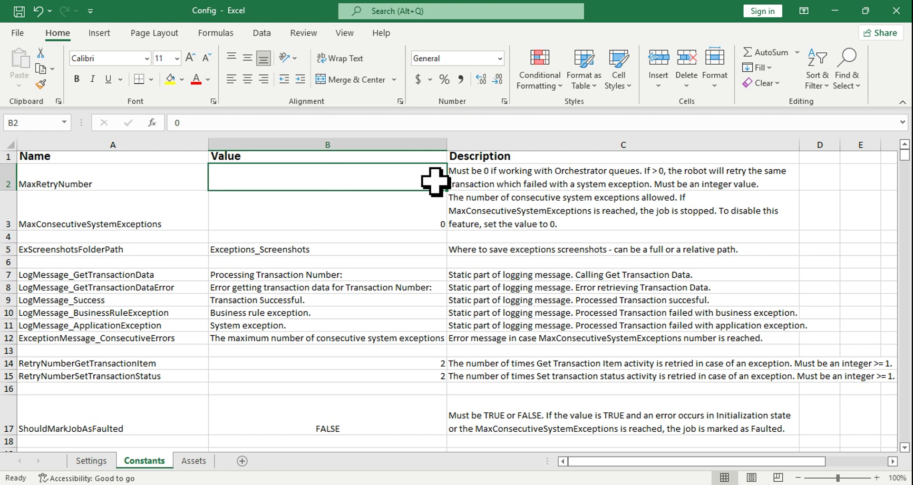
# Step: Return to the Create Queue form in the browser and re-enter 3 as the Max # of retries
pyautogui.hotkey('alt', 'Tab')
pyautogui.click(235, 295)
pyautogui.press('BackSpace')
pyautogui.write('3')
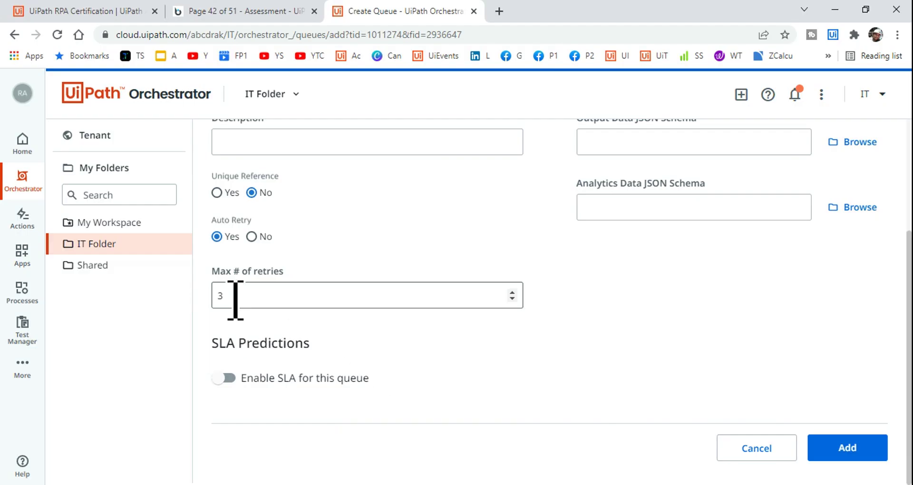
# Step: Return to question 42 of the assessment and select 3 as the answer
pyautogui.click(246, 11)
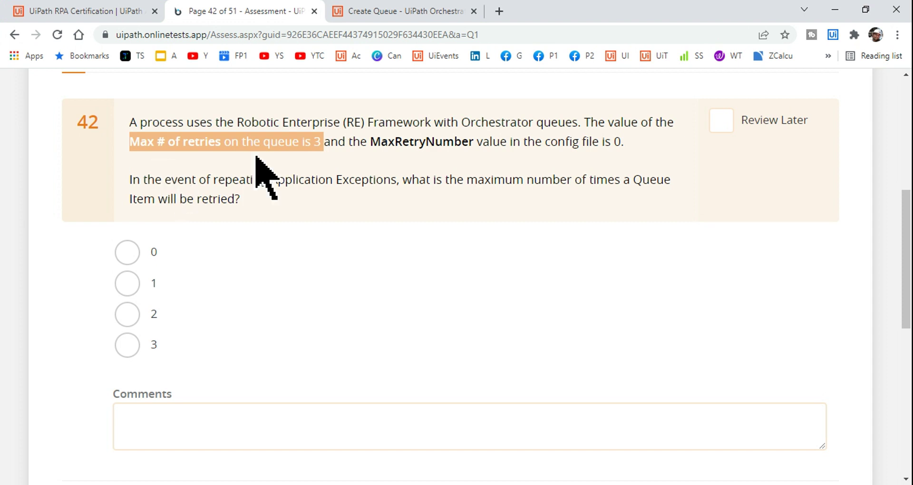
pyautogui.click(307, 314)
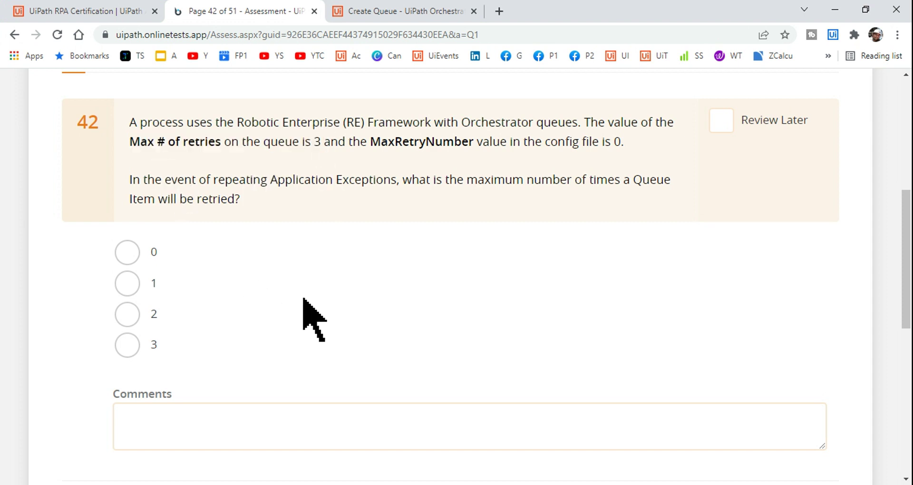
pyautogui.click(127, 344)
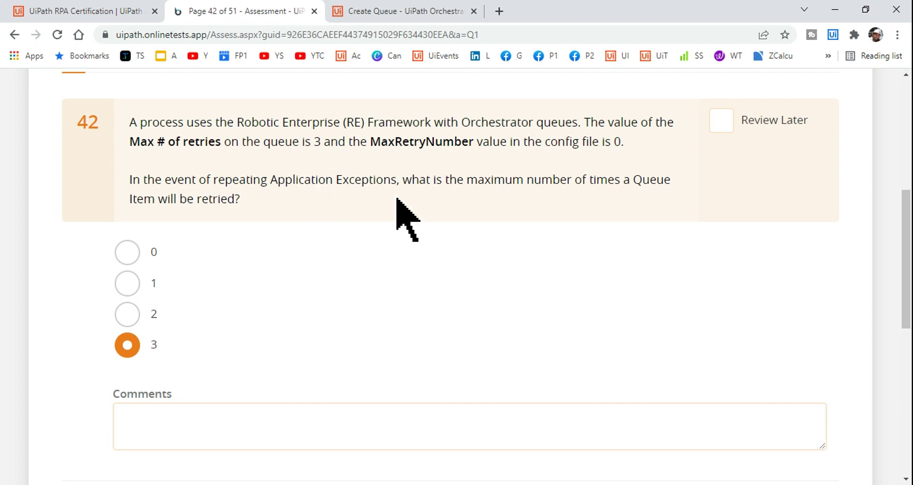
# Step: Review question 42, highlighting the number of retries asked for, the Orchestrator queues mention and the MaxRetryNumber config value
pyautogui.moveTo(403, 180); pyautogui.dragTo(702, 194)
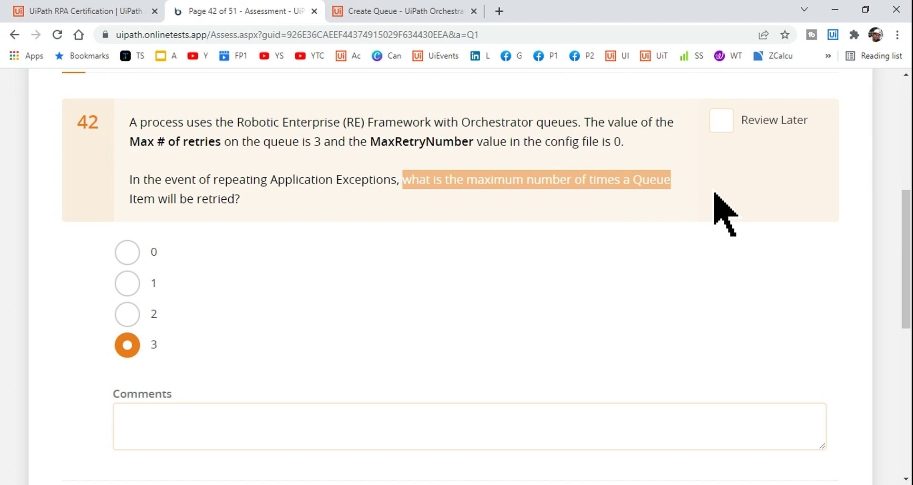
pyautogui.click(703, 194)
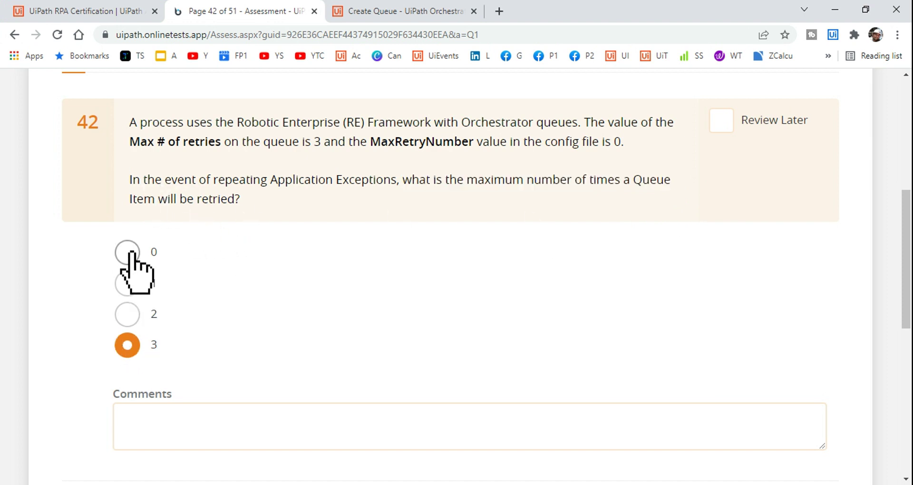
pyautogui.moveTo(610, 145); pyautogui.dragTo(627, 147)
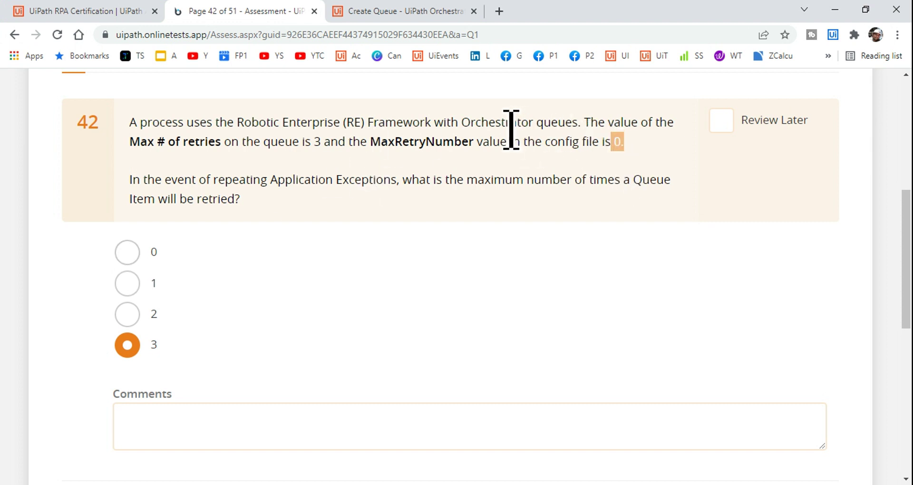
pyautogui.moveTo(455, 128); pyautogui.dragTo(576, 121)
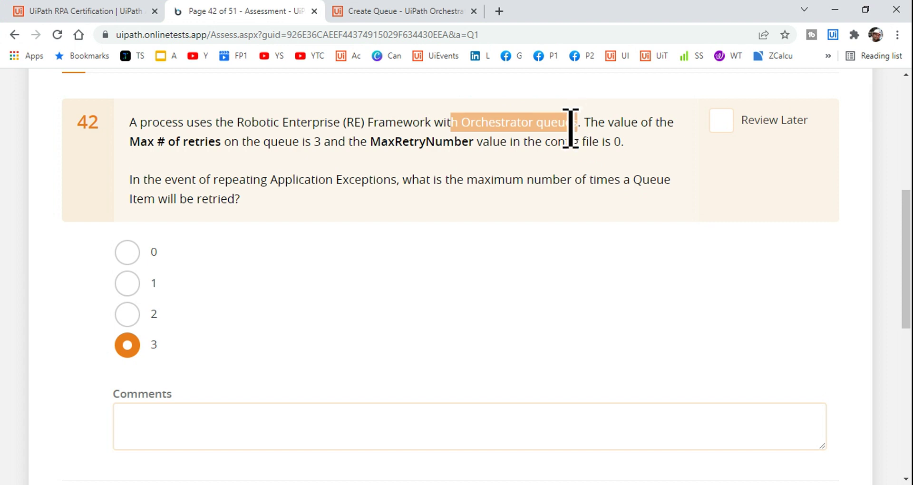
pyautogui.click(521, 146)
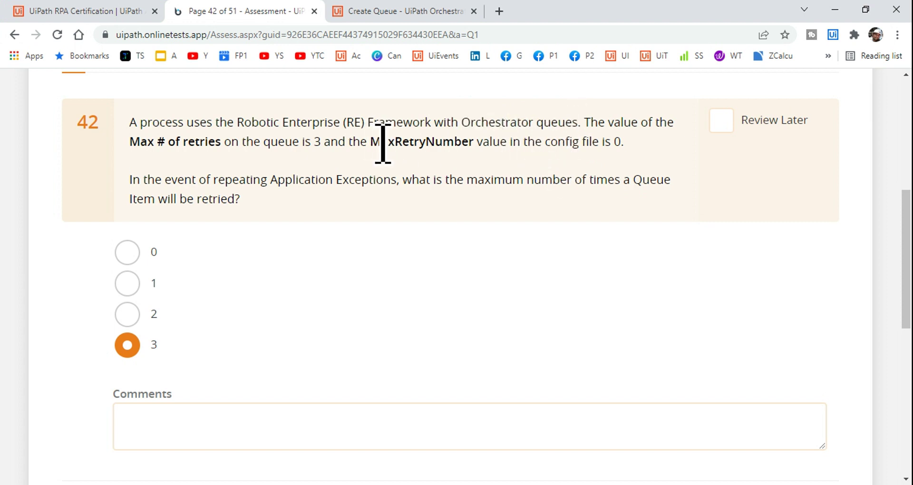
pyautogui.moveTo(371, 142); pyautogui.dragTo(515, 155)
pyautogui.click(624, 143)
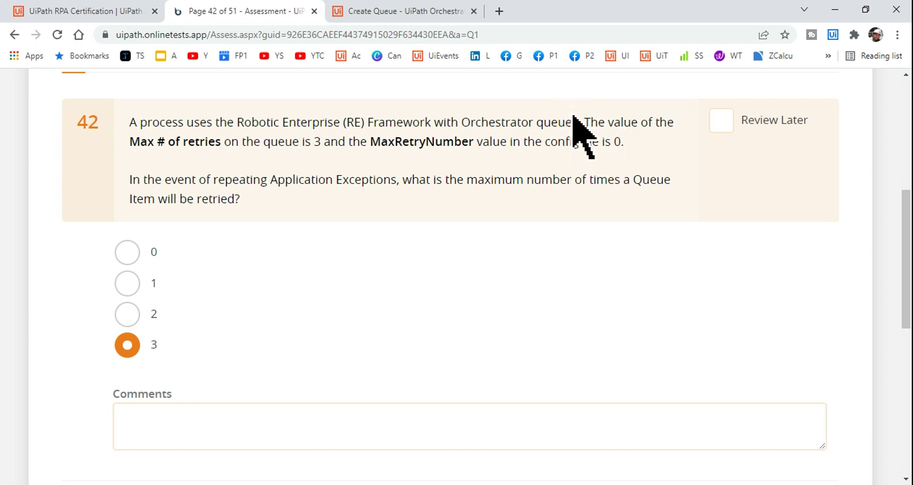
pyautogui.click(621, 146)
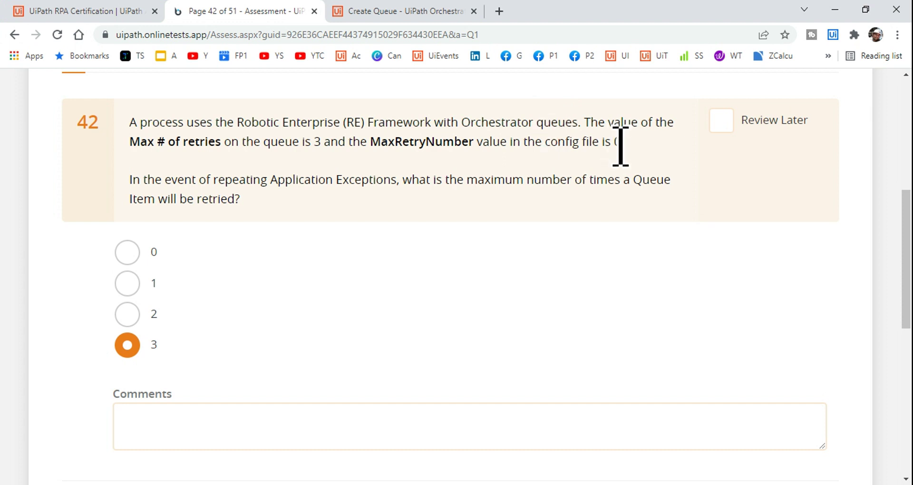
pyautogui.moveTo(628, 147); pyautogui.dragTo(371, 143)
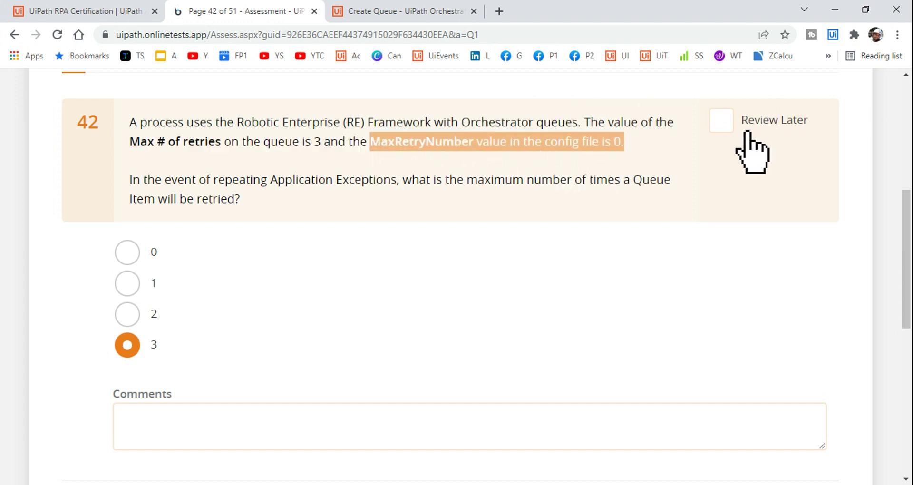
# Step: Switch to the Config workbook in Excel and recheck the MaxRetryNumber value against its description for Orchestrator queues
pyautogui.hotkey('alt', 'Tab')
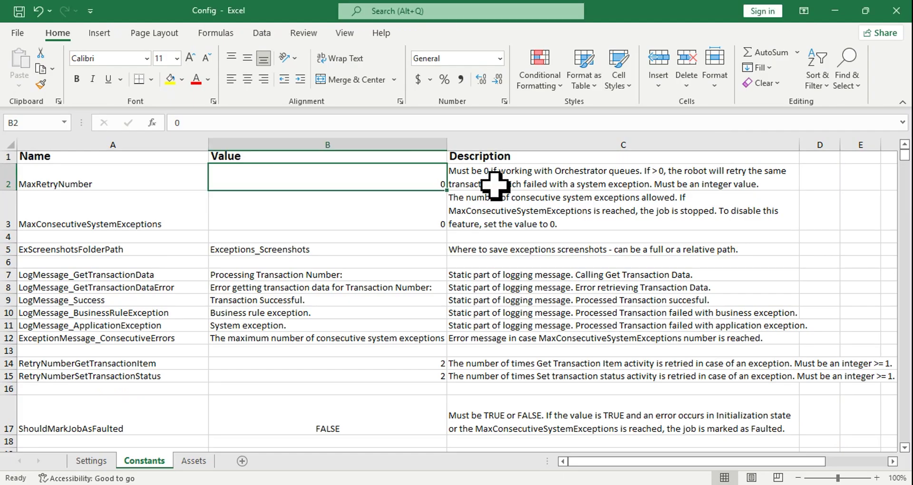
pyautogui.click(494, 186)
pyautogui.click(391, 186)
pyautogui.click(508, 185)
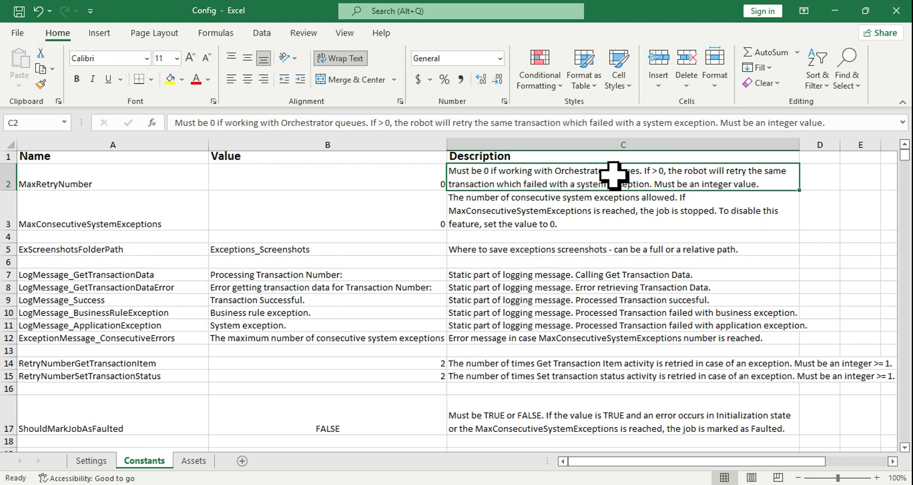
# Step: Return to question 42 in the browser, highlight the Max # of retries statement for the queue, and reselect answer 3
pyautogui.hotkey('alt', 'Tab')
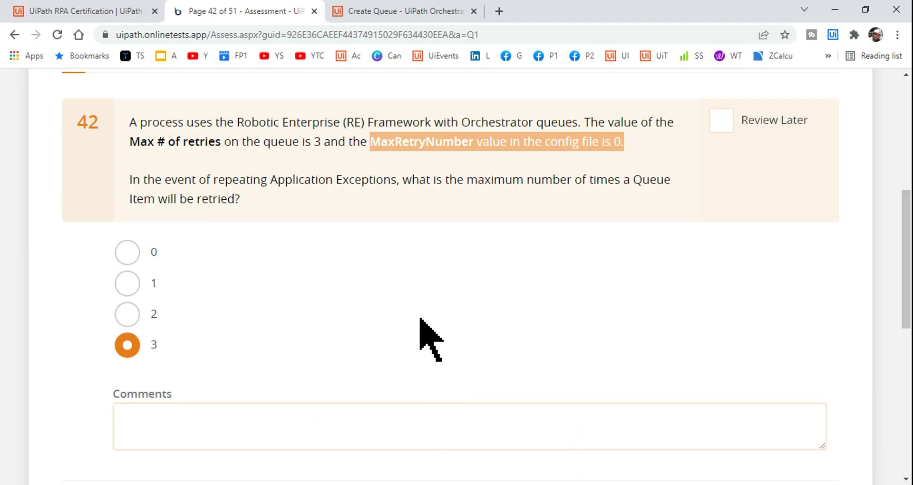
pyautogui.click(248, 181)
pyautogui.moveTo(129, 143); pyautogui.dragTo(327, 147)
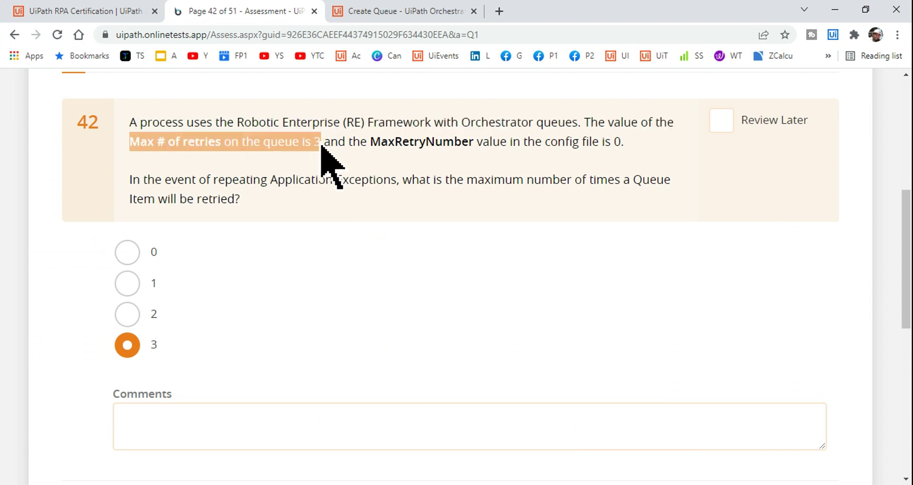
pyautogui.click(341, 170)
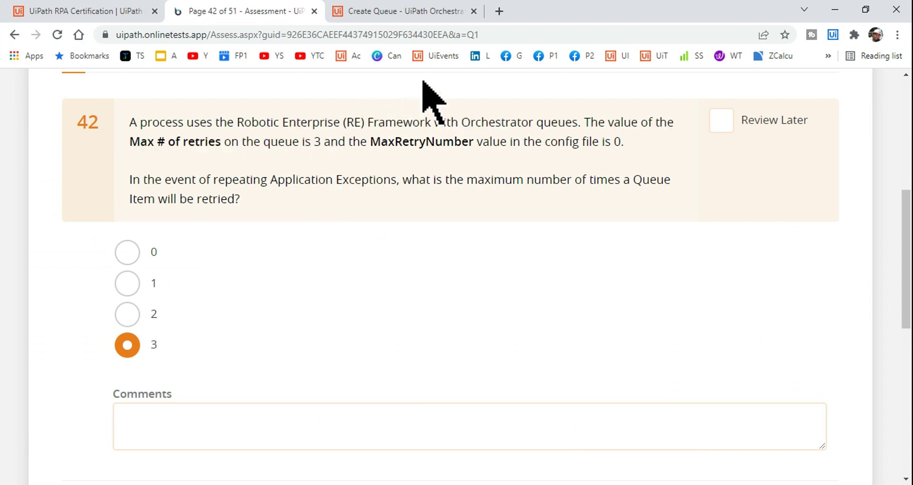
pyautogui.moveTo(323, 141); pyautogui.dragTo(116, 130)
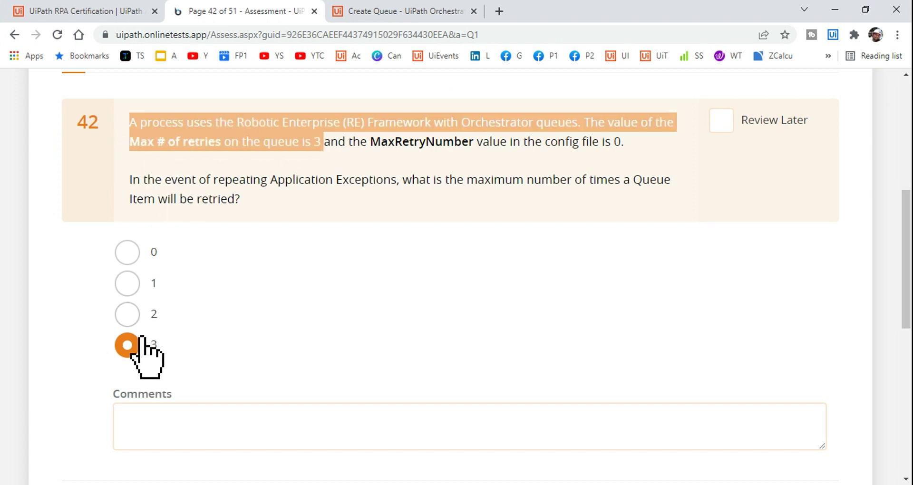
pyautogui.click(120, 358)
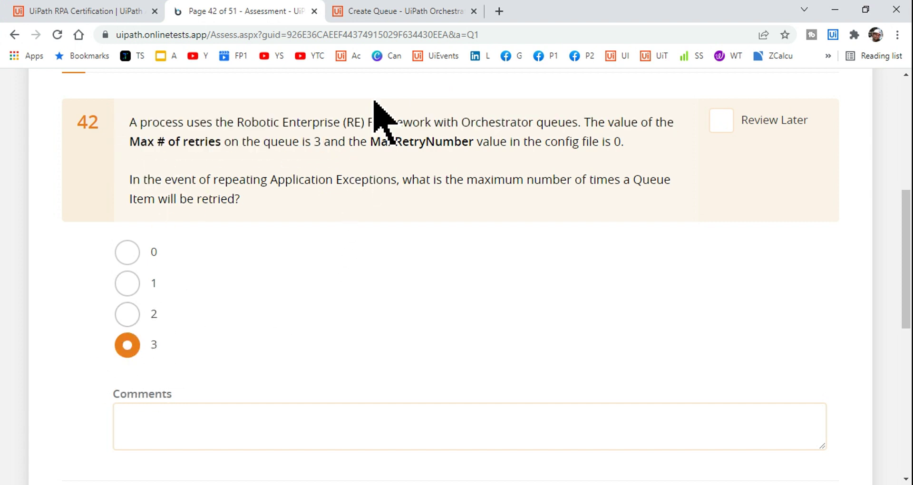